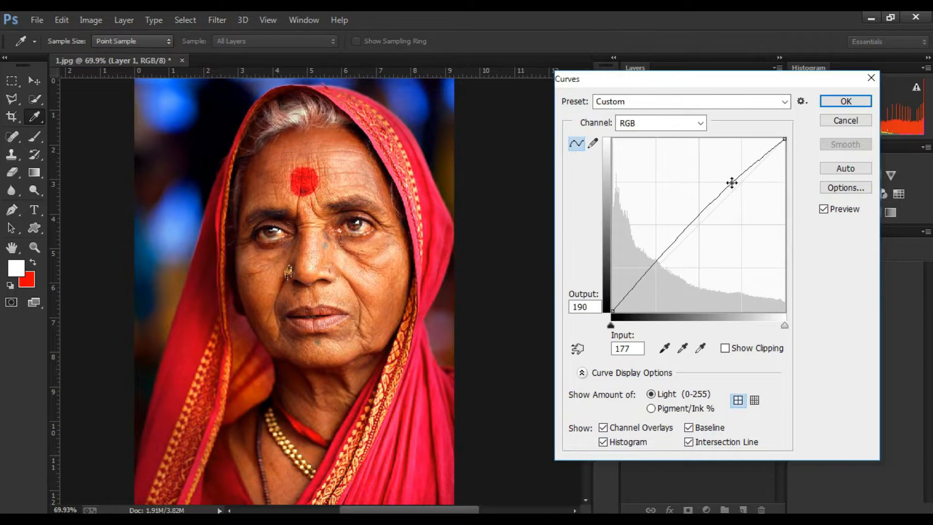
Step: Apply the Curves adjustment to the portrait layer
click(846, 102)
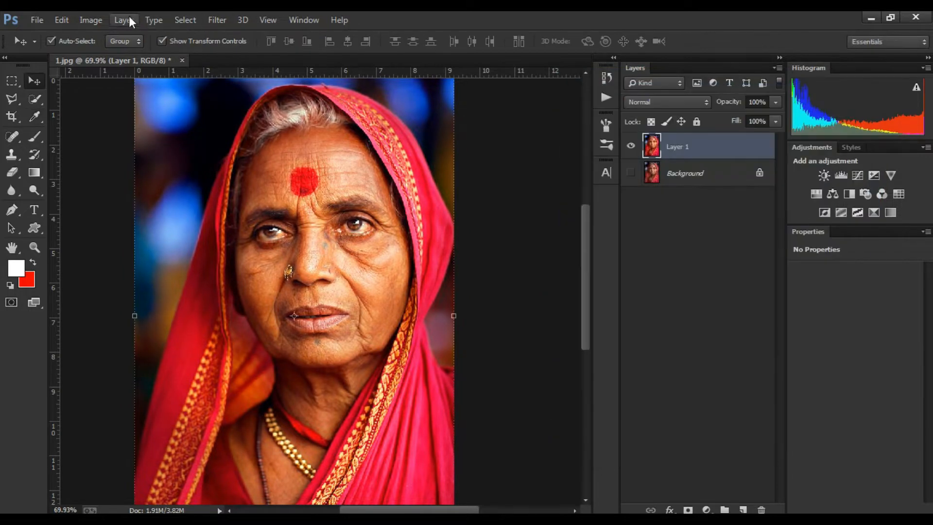
Step: Apply a Brightness/Contrast adjustment with Use Legacy enabled and contrast slightly raised to about 3
click(91, 20)
mouse_move(106, 54)
click(312, 52)
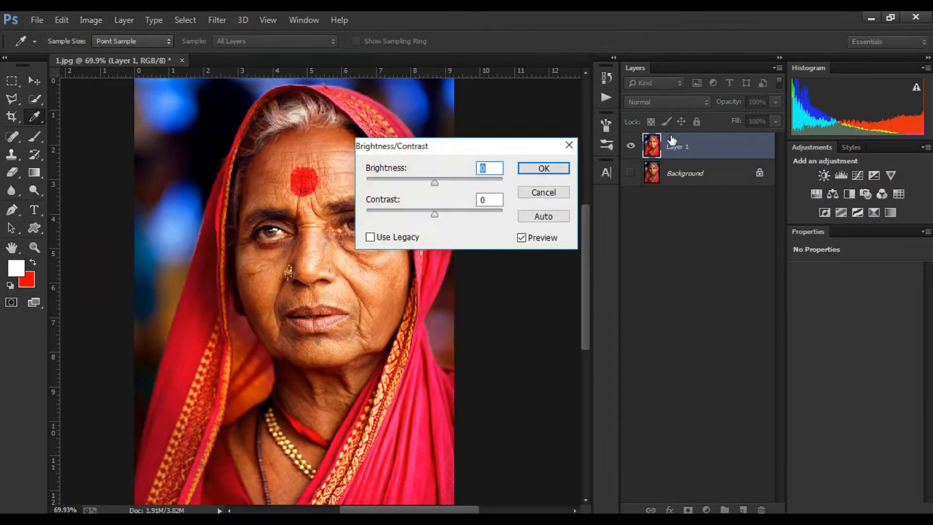
drag(377, 155, 543, 157)
drag(605, 221, 602, 220)
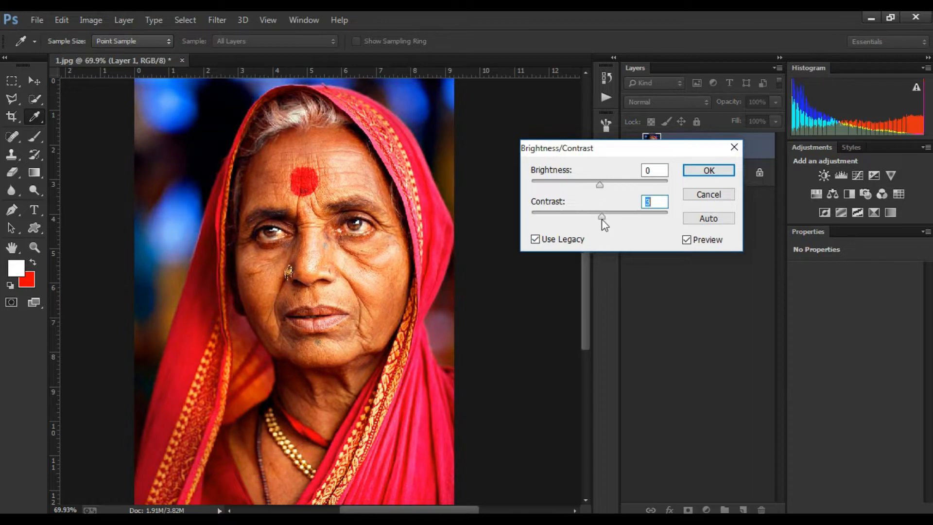
click(708, 170)
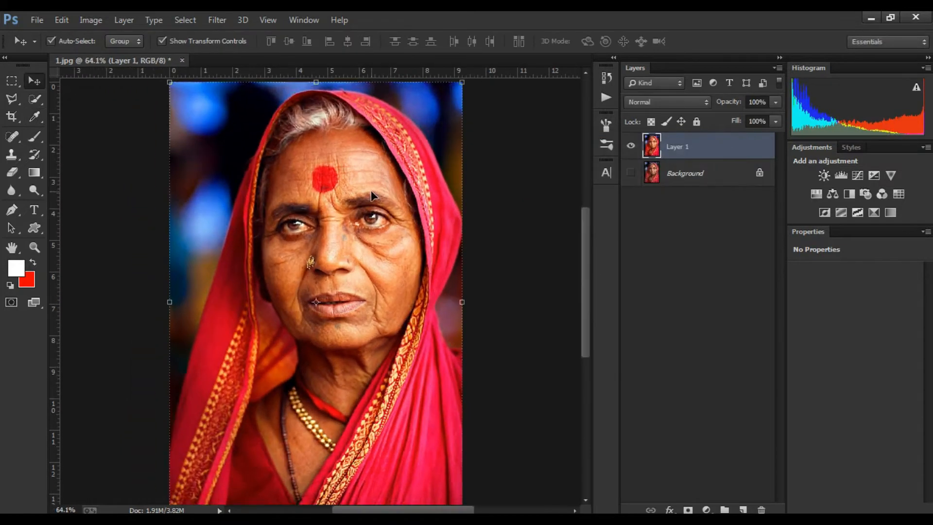
Step: Open the Camera Raw Filter and set Contrast to +13, Whites to +14 and Blacks to -13
scroll(371, 195, up, 3)
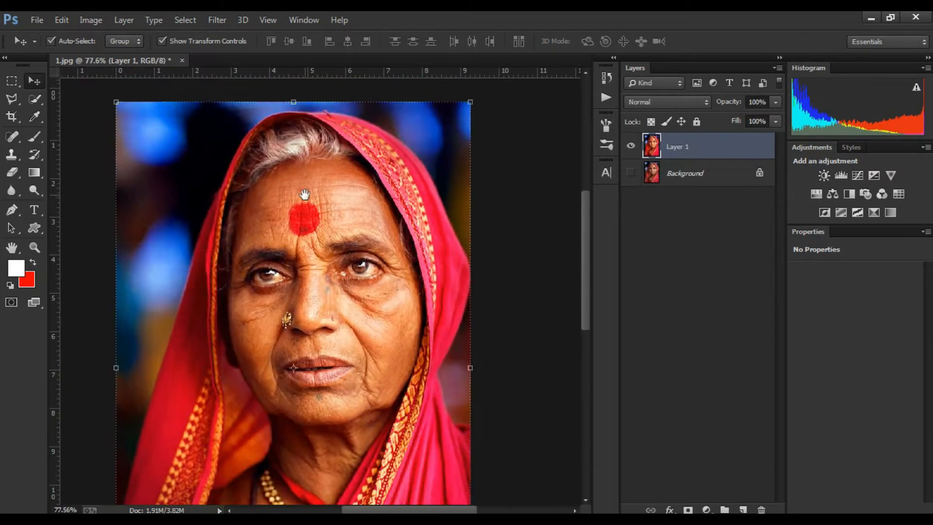
click(217, 20)
click(246, 99)
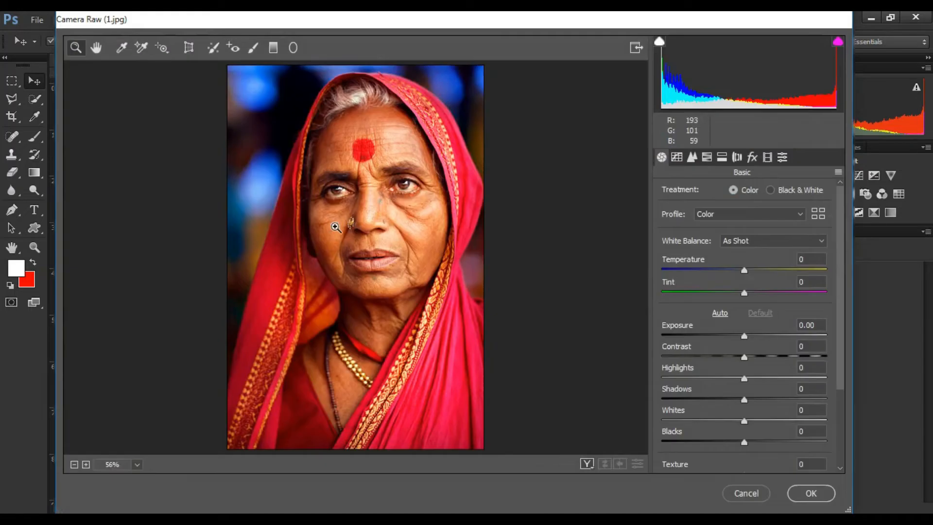
click(395, 194)
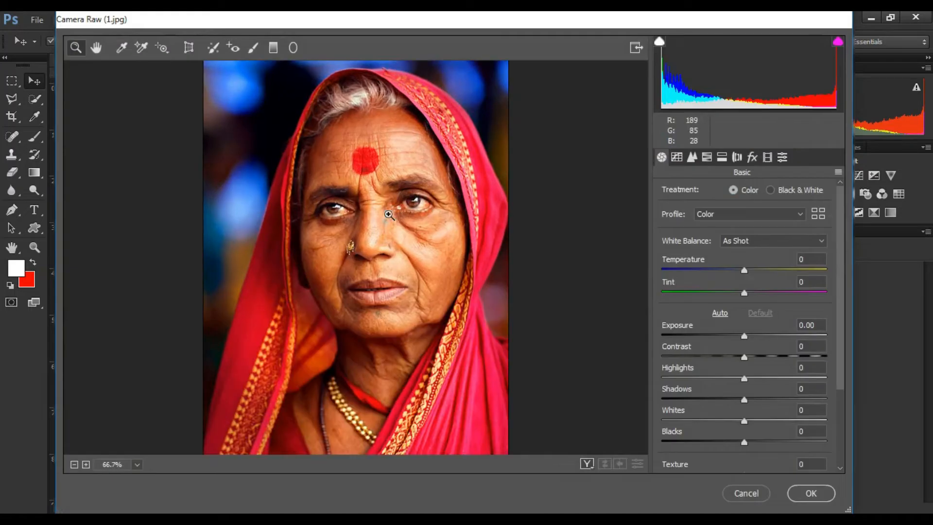
click(387, 214)
drag(380, 224, 366, 215)
drag(747, 357, 760, 361)
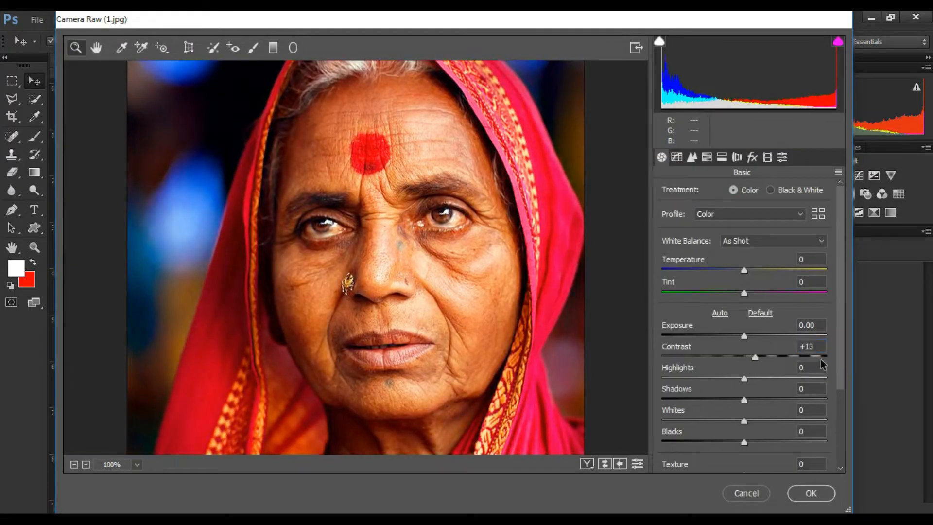
scroll(768, 317, down, 3)
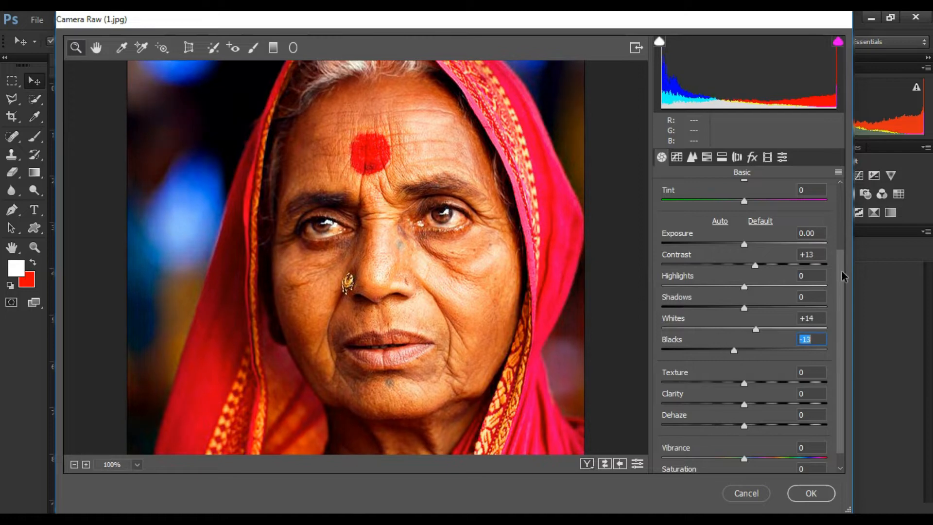
scroll(844, 276, down, 1)
Step: Set the Detail sharpening Radius to 5.0 and apply the Camera Raw filter
click(692, 157)
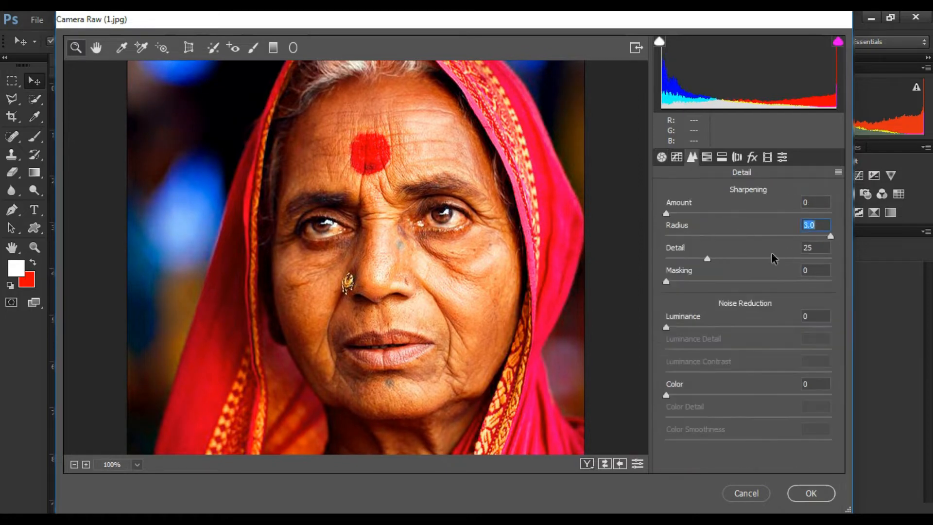
click(812, 496)
Step: Apply Smart Sharpen with Amount 330%, Radius 0.8 px and Reduce Noise 76%
scroll(345, 245, down, 5)
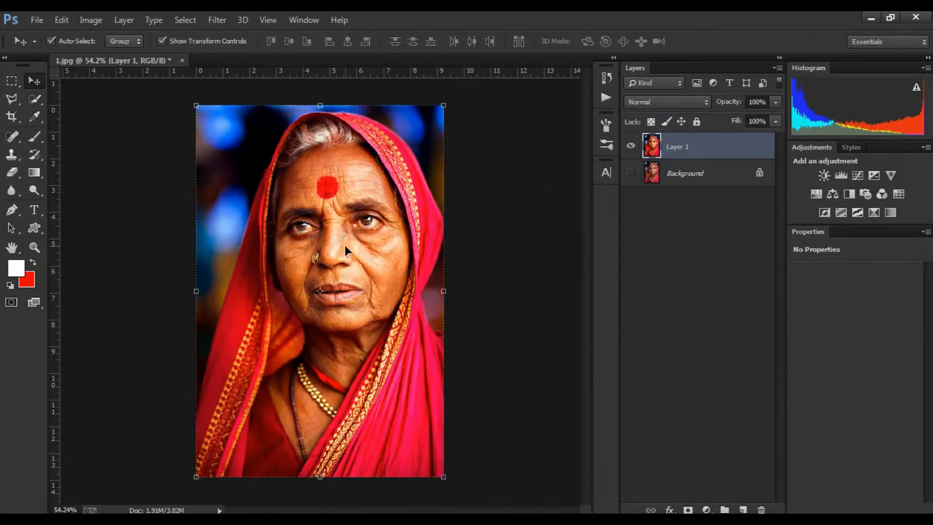
scroll(345, 244, up, 9)
click(205, 18)
mouse_move(246, 237)
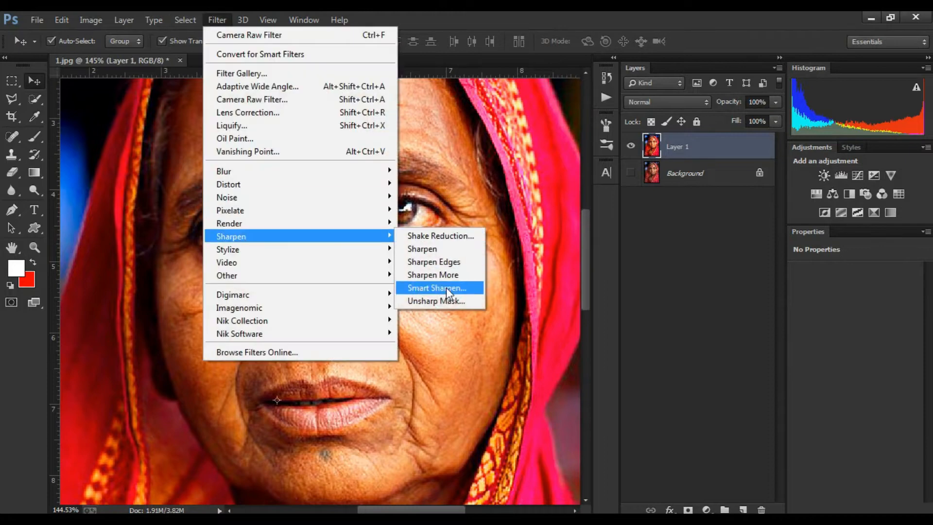
click(446, 287)
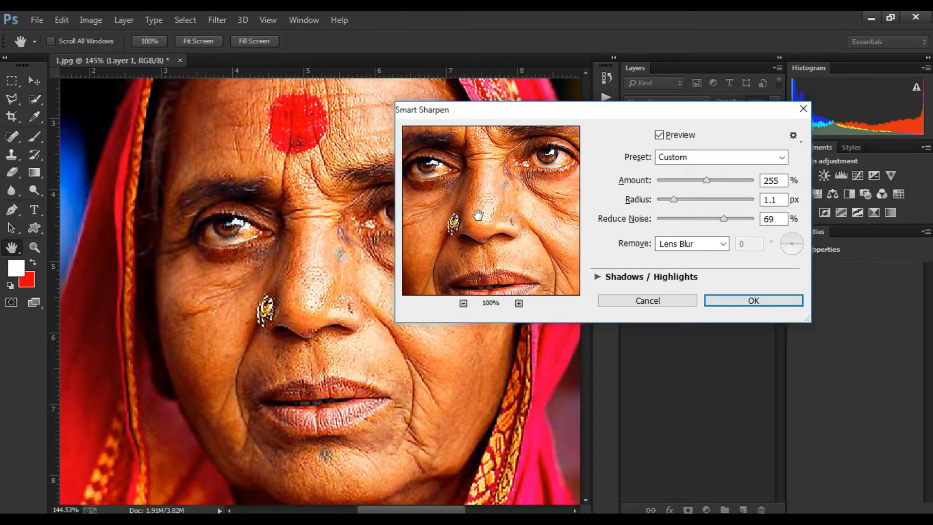
scroll(497, 215, down, 2)
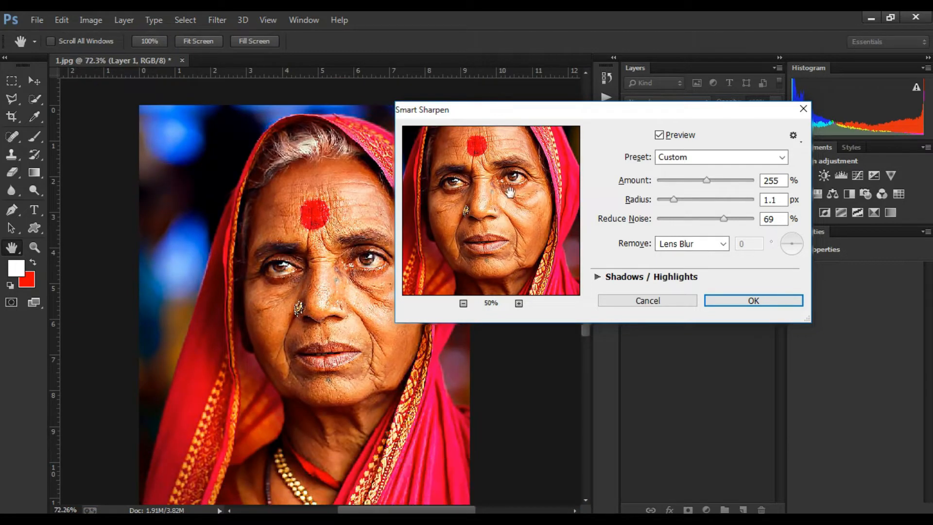
scroll(498, 213, up, 3)
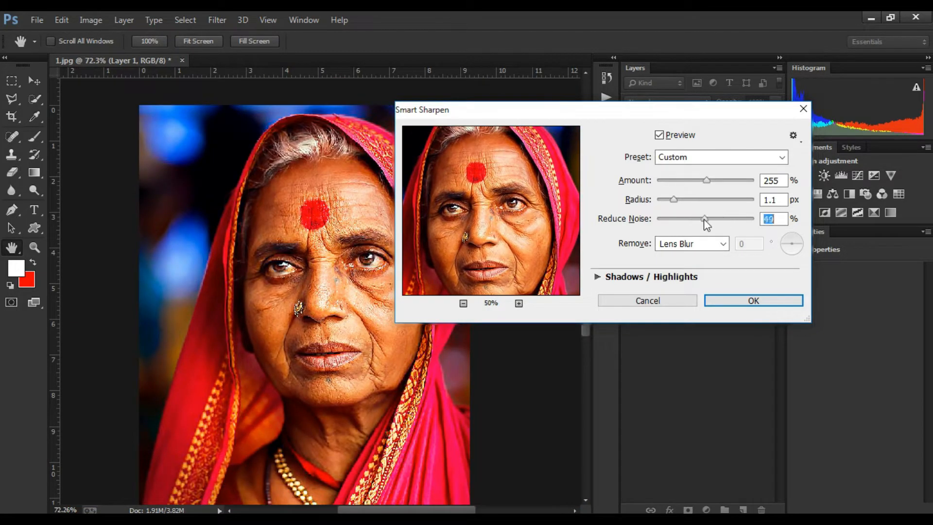
drag(693, 199, 670, 201)
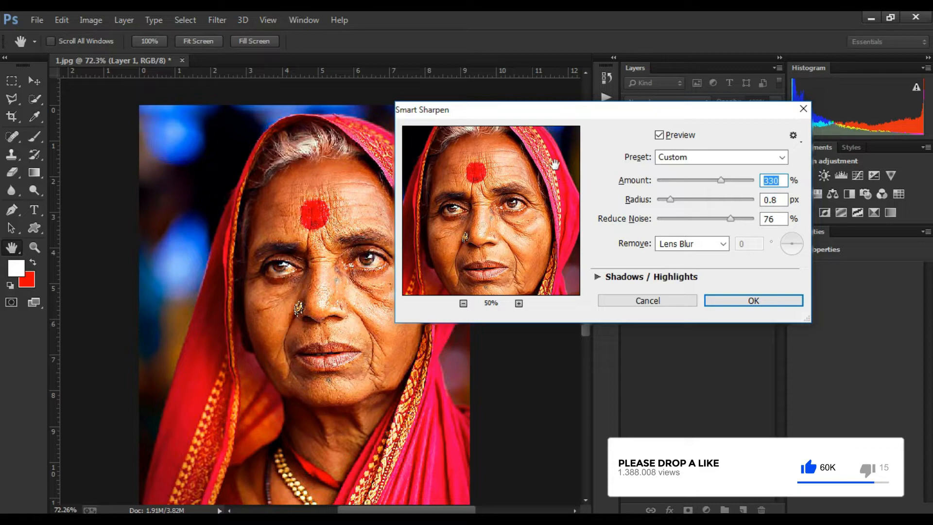
click(753, 300)
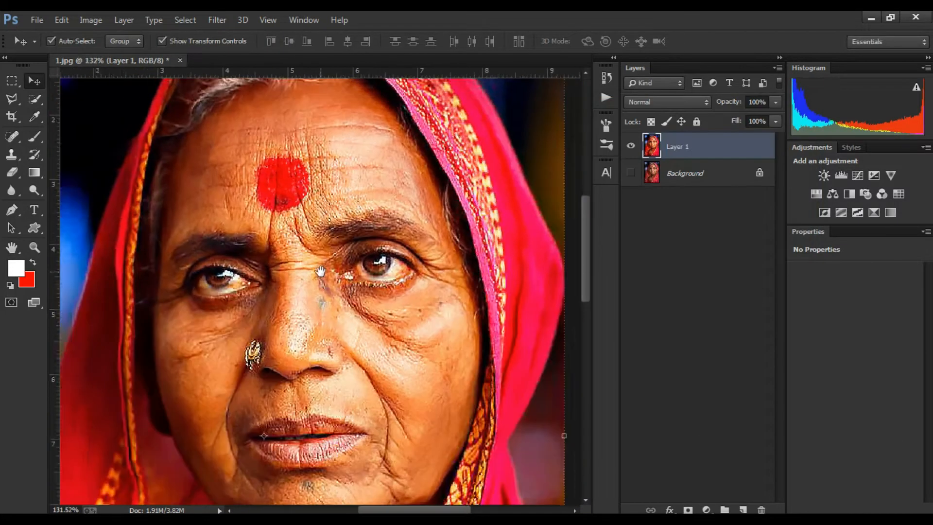
Step: Switch to the Mixer Brush tool for blending the face
drag(320, 272, 385, 269)
scroll(385, 269, up, 2)
key(b)
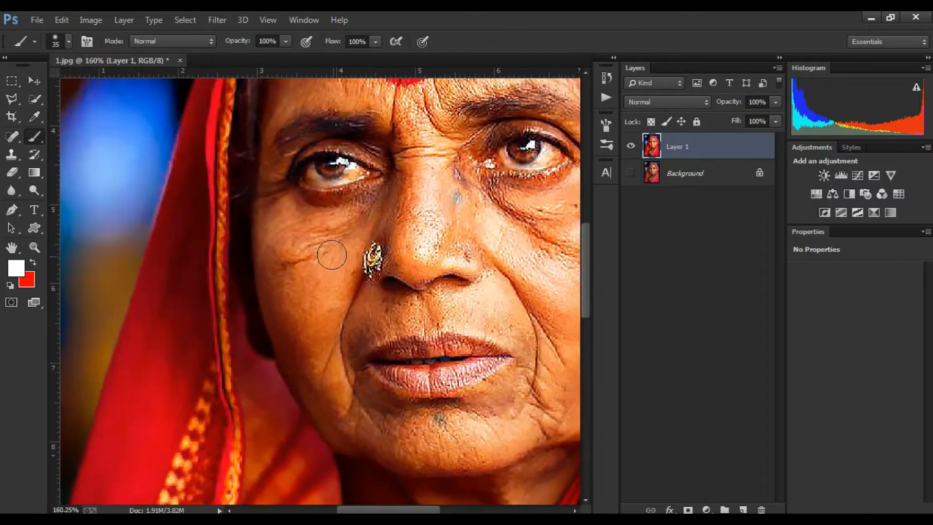
right_click(34, 136)
click(77, 174)
Step: Open the Brush Presets panel and select the 39 px brush preset
click(607, 145)
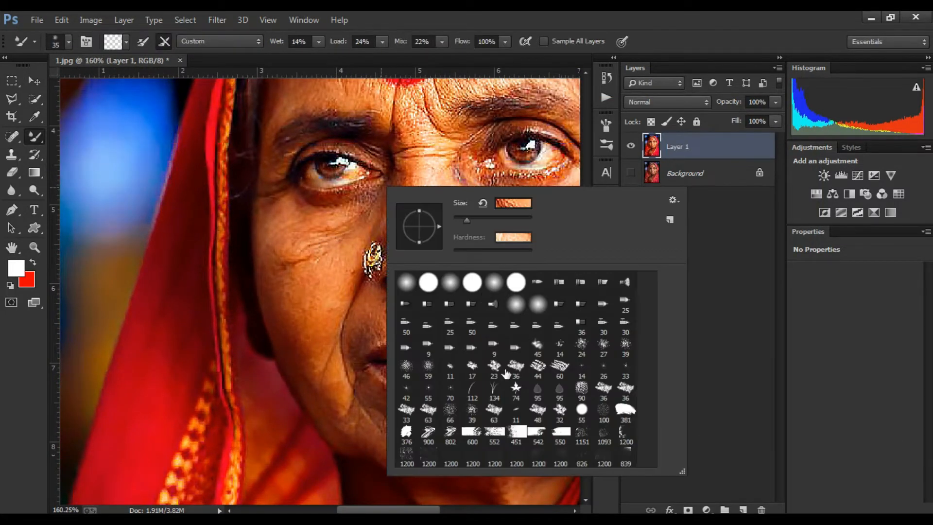
click(607, 172)
click(606, 144)
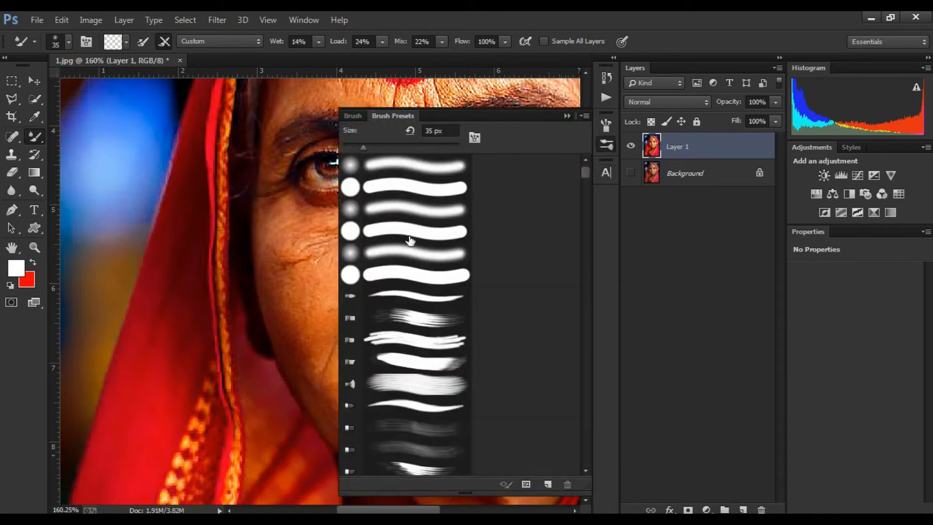
scroll(391, 275, down, 10)
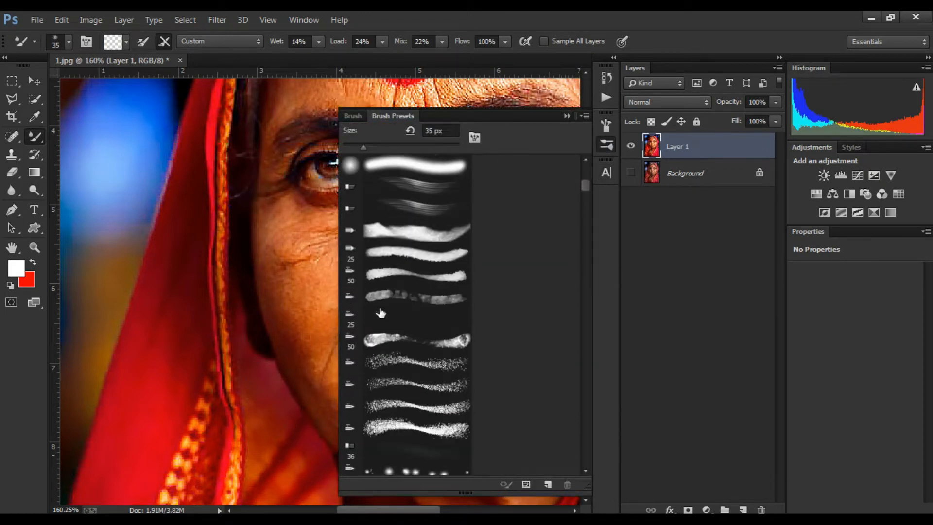
scroll(390, 275, down, 3)
click(368, 242)
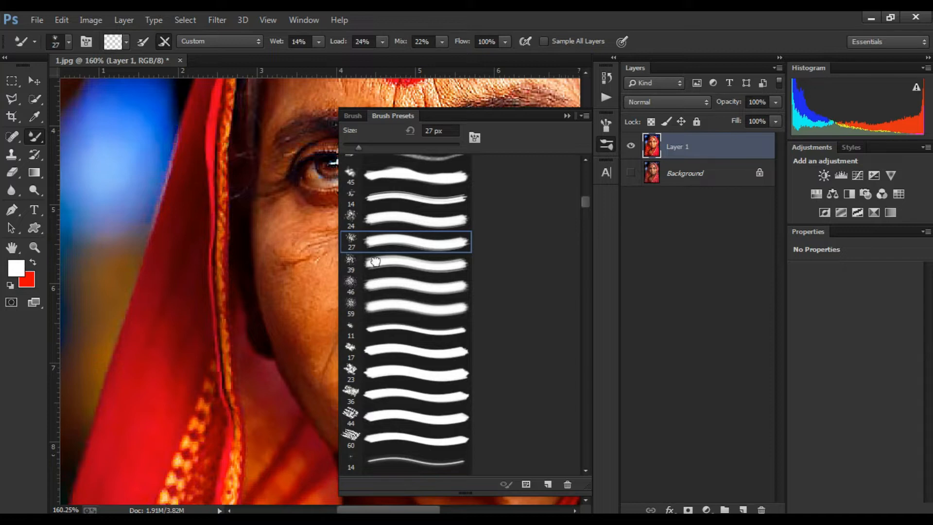
click(375, 262)
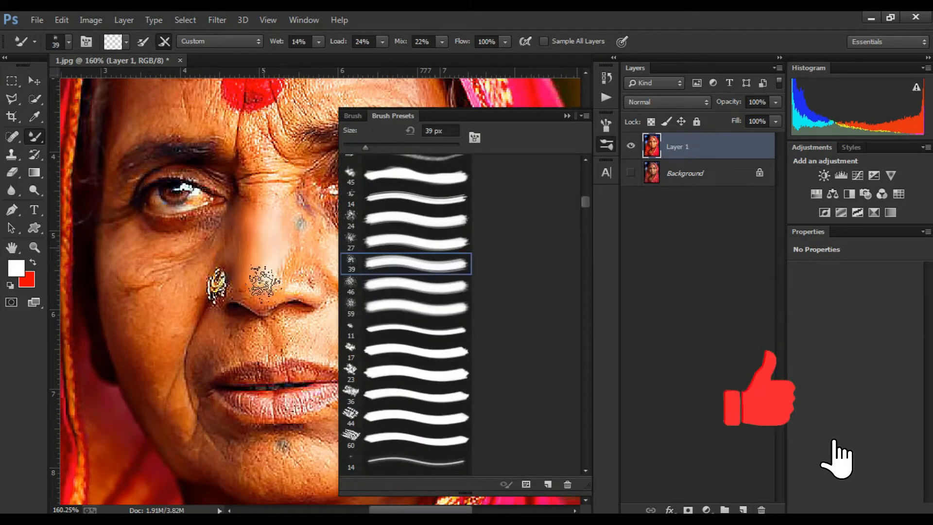
Step: Undo the trial stroke, pick the 59 px brush preset and reduce the brush size to 30 px
key(ctrl+z)
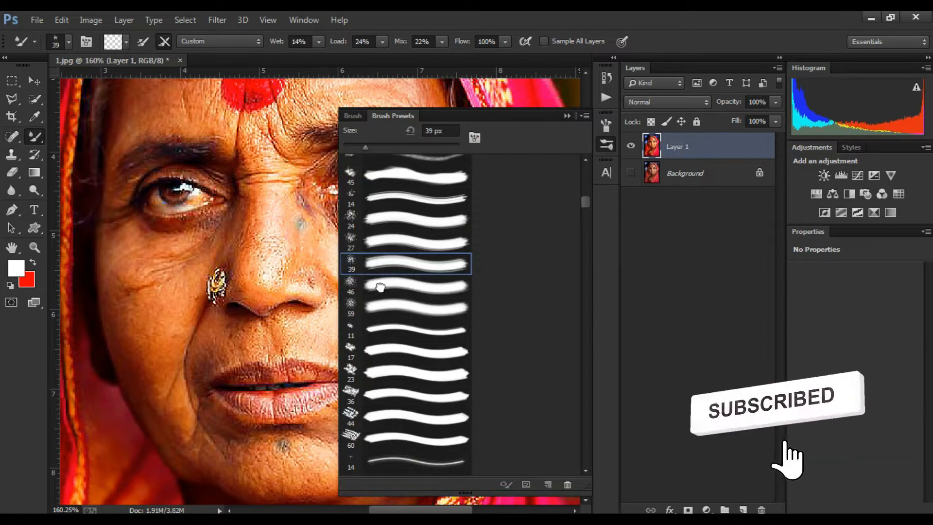
click(392, 308)
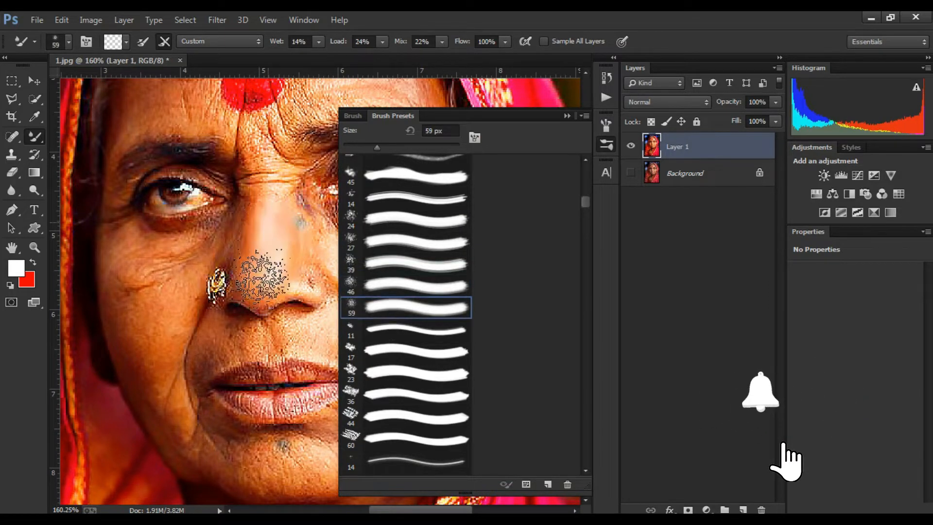
key(bracketleft)
key(bracketleft)
key(bracketleft)
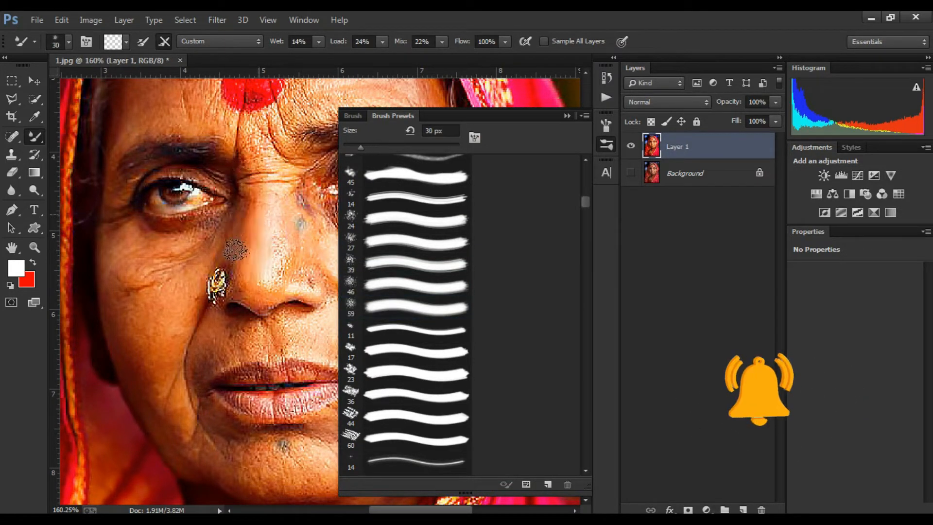
Step: Try a blending stroke down the cheek, undo it, and collapse the Brush Presets panel
mouse_move(236, 251)
mouse_down()
mouse_move(256, 250)
mouse_move(274, 288)
mouse_move(265, 300)
mouse_move(296, 277)
mouse_move(319, 289)
mouse_move(293, 265)
mouse_move(291, 326)
mouse_move(300, 322)
mouse_move(229, 329)
mouse_move(266, 328)
mouse_move(259, 339)
mouse_move(325, 362)
mouse_move(256, 408)
mouse_move(271, 402)
mouse_move(239, 405)
mouse_up()
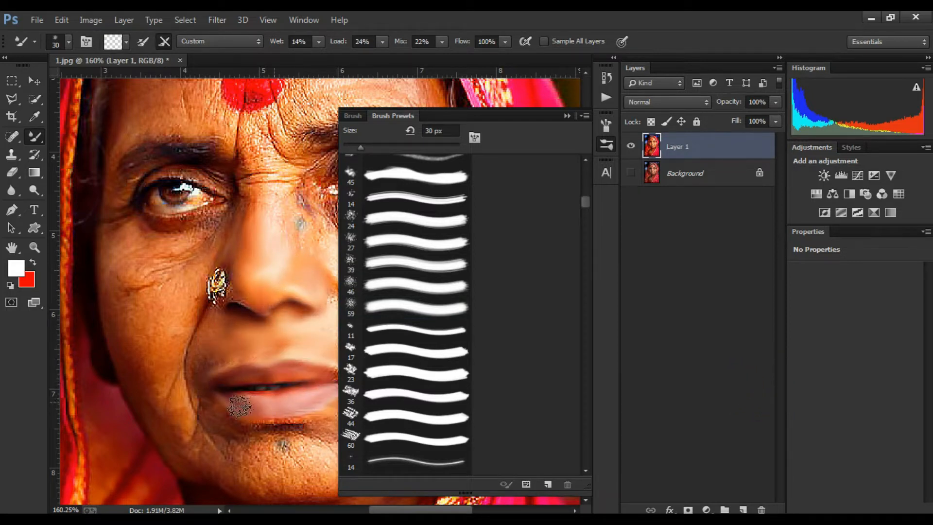
key(ctrl+z)
scroll(275, 241, down, 5)
click(569, 116)
Step: Blend the skin on the nose and between the eyes with the Mixer Brush at 15 px
scroll(309, 199, up, 9)
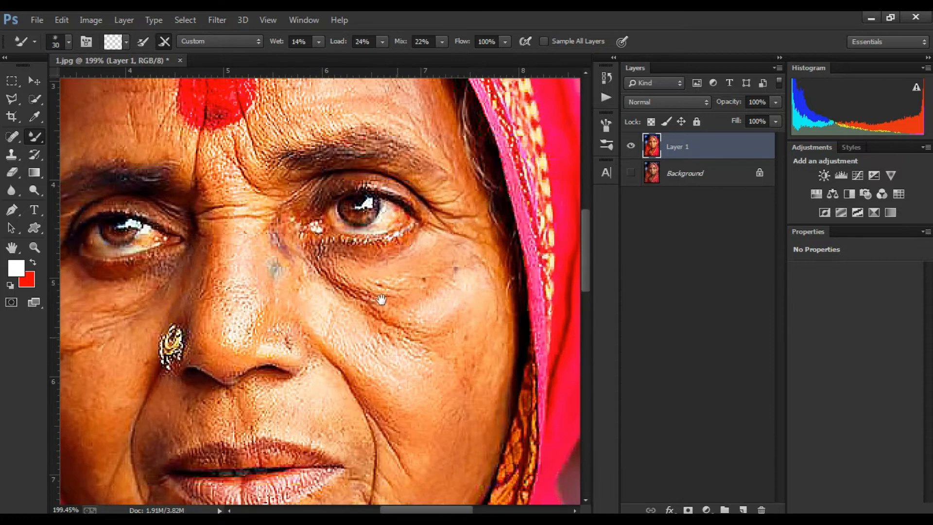
mouse_move(226, 313)
mouse_down()
mouse_move(332, 313)
mouse_move(291, 299)
mouse_up()
scroll(301, 248, up, 1)
key(bracketleft)
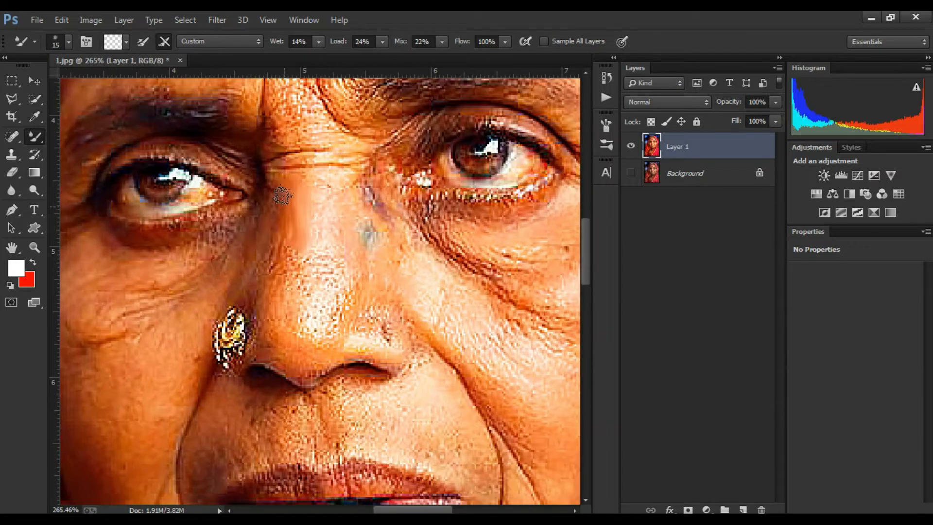
drag(320, 258, 349, 255)
drag(325, 272, 314, 252)
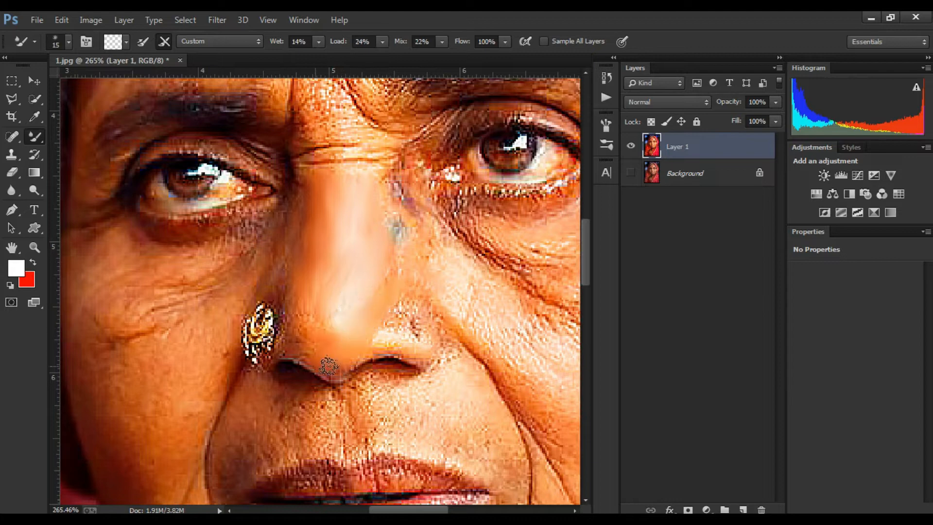
mouse_move(316, 342)
mouse_down()
mouse_move(338, 321)
mouse_move(320, 316)
mouse_up()
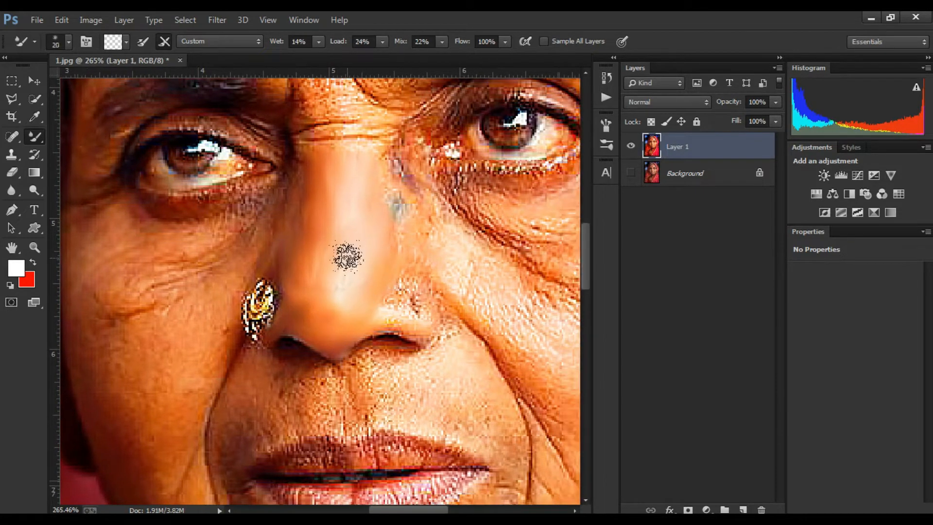
drag(348, 257, 343, 281)
Step: Increase the brush to 20 px and smooth the bridge of the nose up towards the forehead
key(bracketright)
mouse_move(348, 199)
mouse_down()
mouse_move(348, 292)
mouse_move(338, 318)
mouse_up()
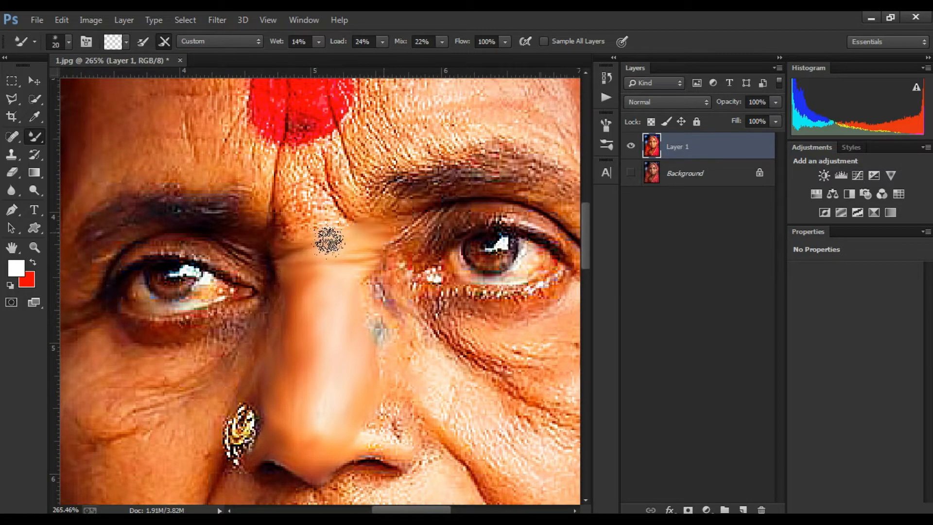
mouse_move(329, 240)
mouse_down()
mouse_move(283, 187)
mouse_move(283, 159)
mouse_move(302, 192)
mouse_move(326, 211)
mouse_move(293, 176)
mouse_move(353, 221)
mouse_up()
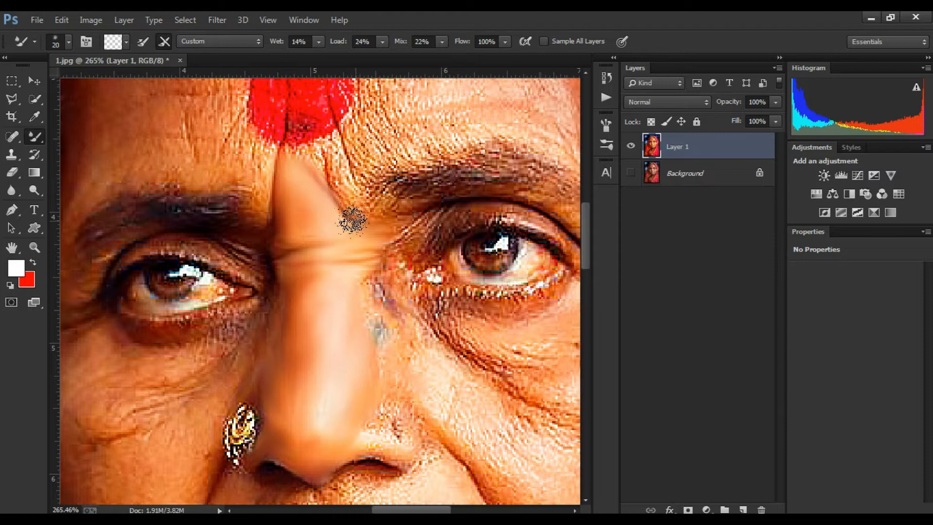
scroll(369, 203, up, 2)
drag(294, 233, 253, 96)
drag(327, 160, 301, 201)
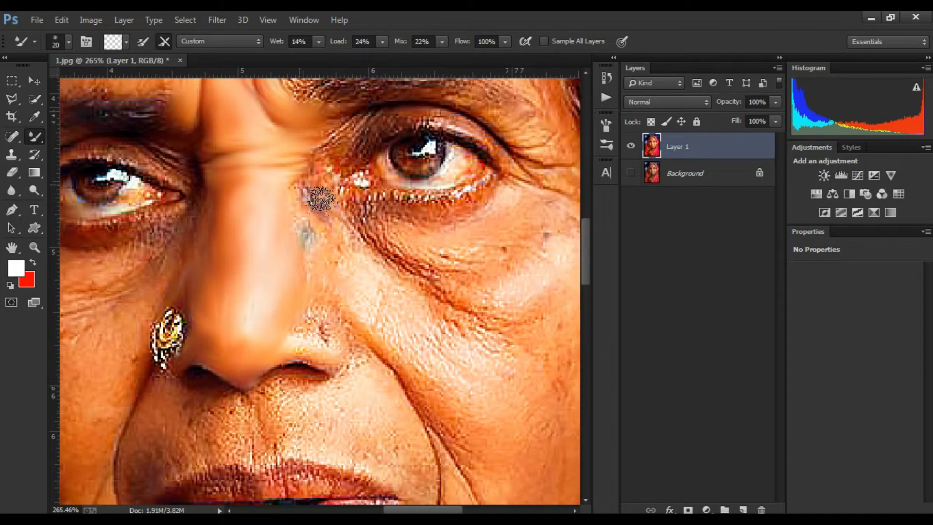
Step: Smooth the skin on the cheeks beside the nose and around the mouth with the Mixer Brush
mouse_move(342, 339)
mouse_down()
mouse_move(407, 307)
mouse_move(399, 330)
mouse_up()
mouse_move(336, 346)
mouse_down()
mouse_move(426, 323)
mouse_move(368, 329)
mouse_up()
mouse_move(376, 312)
mouse_down()
mouse_move(403, 313)
mouse_move(390, 308)
mouse_up()
mouse_move(396, 292)
mouse_down()
mouse_move(368, 265)
mouse_move(367, 302)
mouse_up()
scroll(345, 209, up, 1)
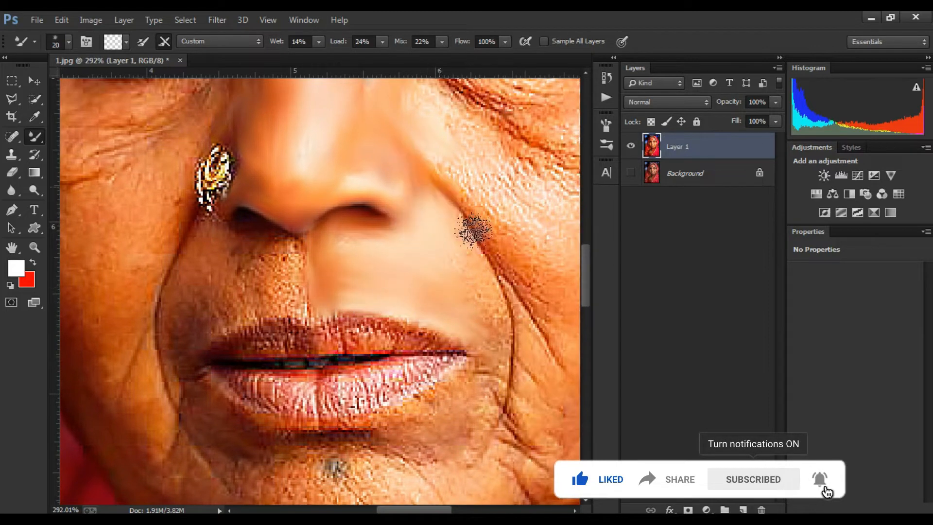
drag(437, 289, 380, 314)
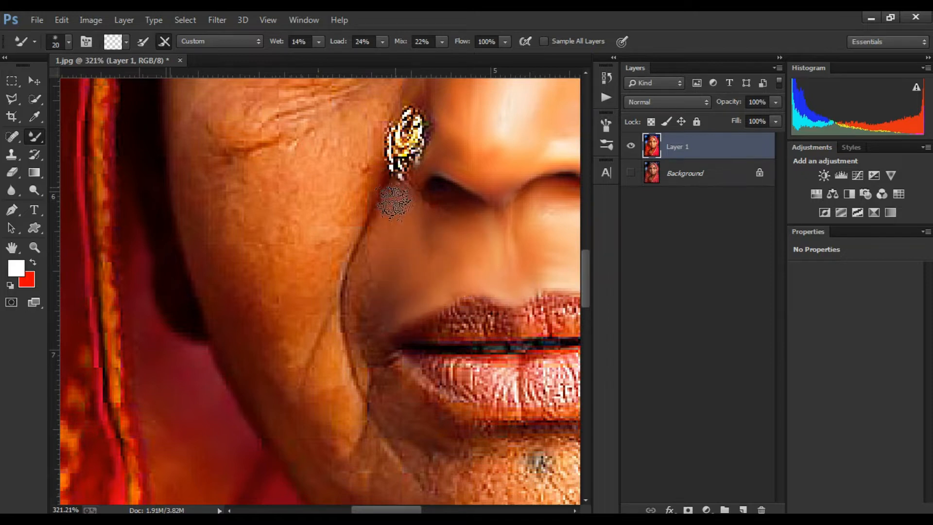
scroll(379, 219, up, 1)
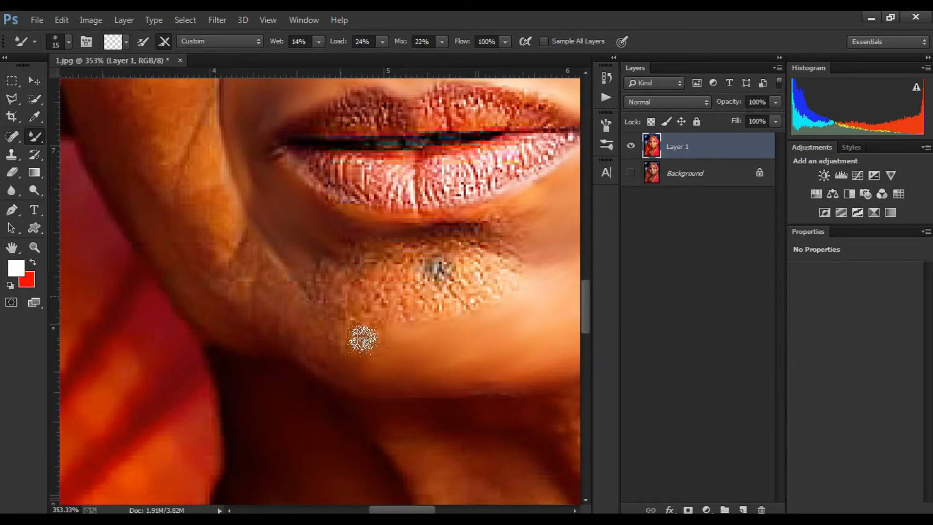
Step: Smooth the skin on the chin and along the jaw line beside the mouth with the Mixer Brush
mouse_move(364, 339)
mouse_down()
mouse_move(355, 319)
mouse_move(323, 329)
mouse_move(361, 314)
mouse_move(329, 269)
mouse_move(450, 306)
mouse_move(515, 300)
mouse_move(447, 266)
mouse_move(388, 292)
mouse_move(412, 263)
mouse_move(441, 250)
mouse_move(316, 253)
mouse_up()
drag(448, 249, 327, 202)
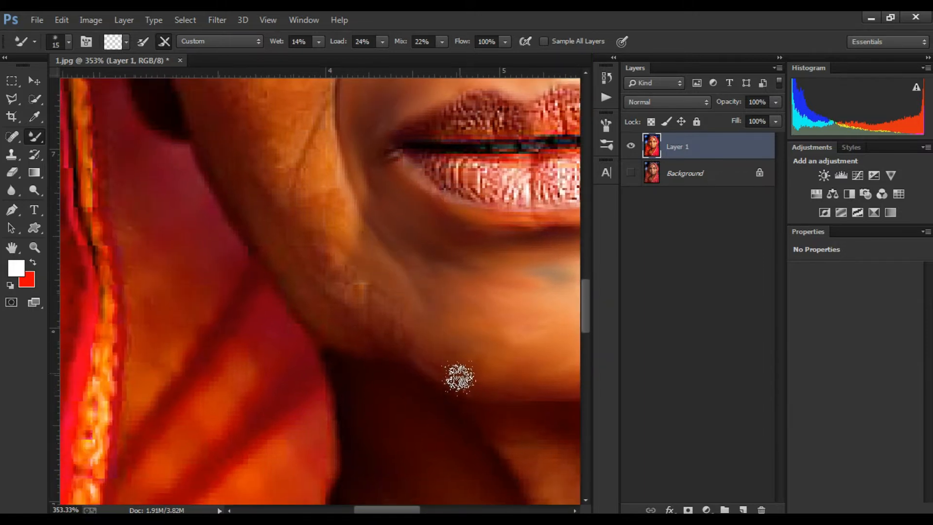
drag(459, 377, 402, 343)
drag(321, 353, 337, 410)
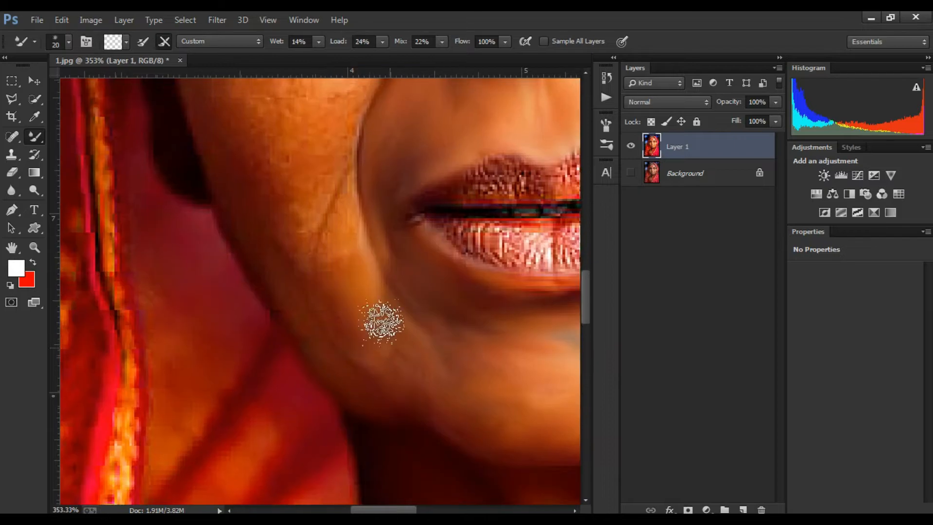
drag(351, 275, 411, 342)
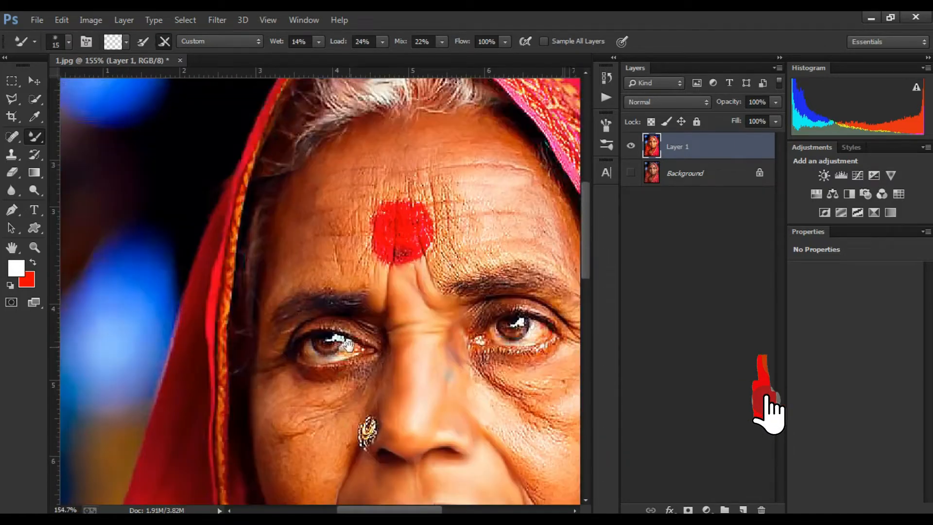
Step: Blend the wrinkled forehead skin above the bindi with horizontal Mixer Brush strokes
scroll(348, 345, up, 7)
drag(444, 187, 229, 377)
drag(402, 304, 427, 365)
scroll(368, 273, up, 2)
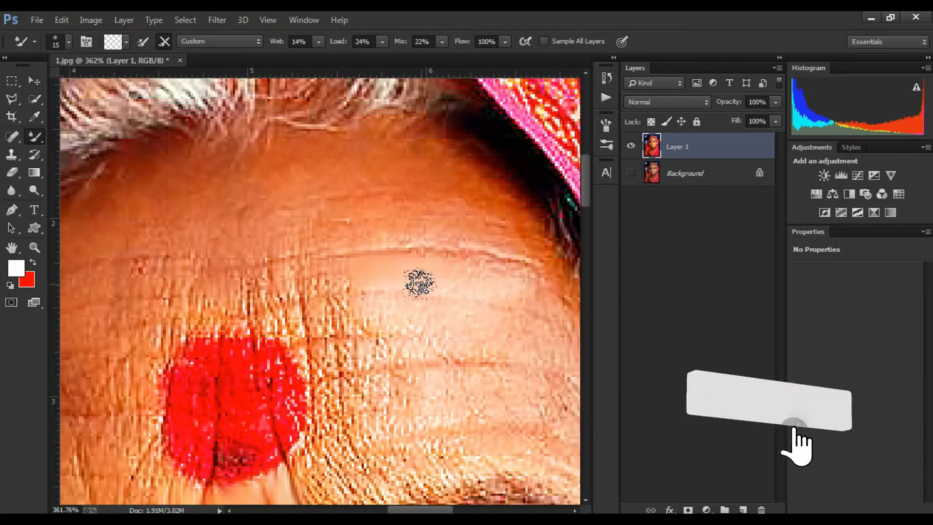
drag(418, 283, 311, 267)
drag(378, 301, 322, 298)
mouse_move(389, 269)
mouse_down()
mouse_move(426, 274)
mouse_move(491, 312)
mouse_move(511, 261)
mouse_move(316, 246)
mouse_move(360, 278)
mouse_move(396, 243)
mouse_move(346, 231)
mouse_move(387, 296)
mouse_move(495, 282)
mouse_up()
drag(448, 276, 338, 252)
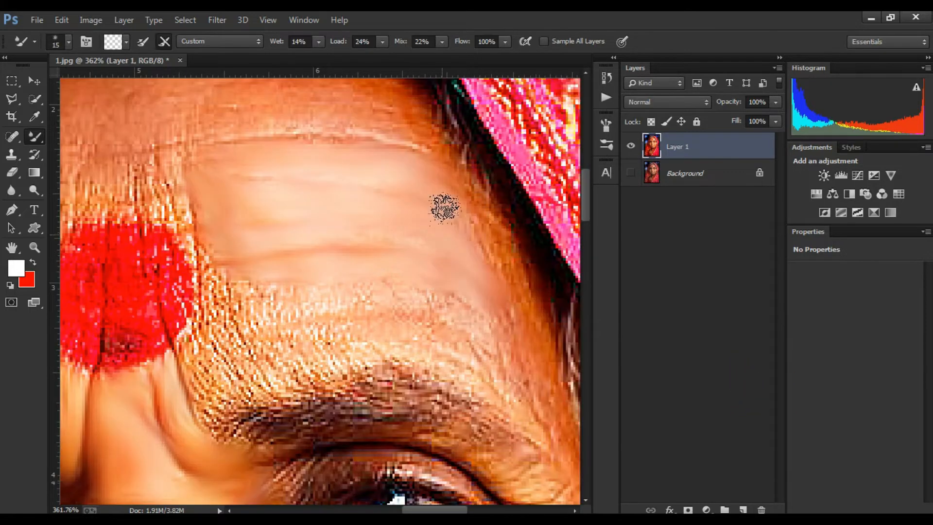
Step: Smooth the forehead skin between the bindi and the eyebrow with the Mixer Brush
drag(506, 330, 511, 314)
mouse_move(466, 297)
mouse_down()
mouse_move(329, 285)
mouse_move(523, 248)
mouse_up()
drag(523, 249, 481, 258)
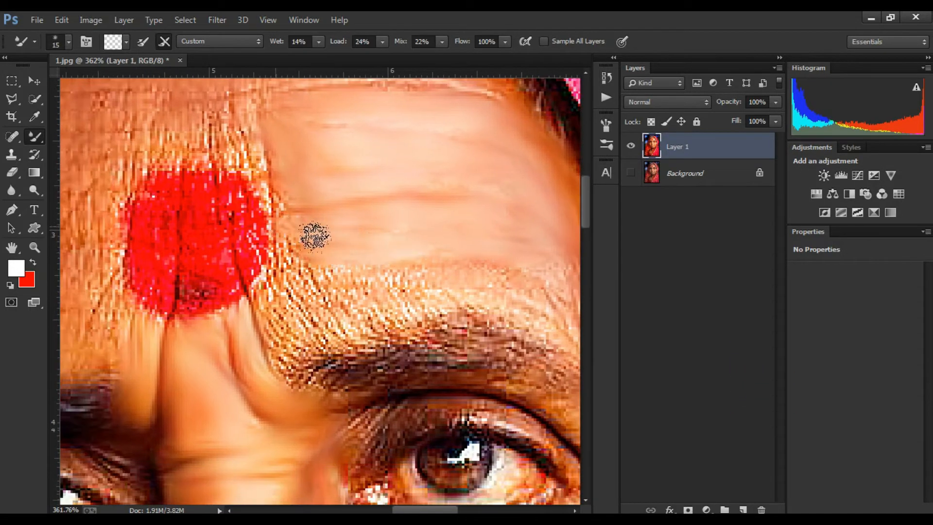
drag(512, 320, 479, 280)
mouse_move(479, 280)
mouse_down()
mouse_move(496, 252)
mouse_move(513, 258)
mouse_move(567, 313)
mouse_up()
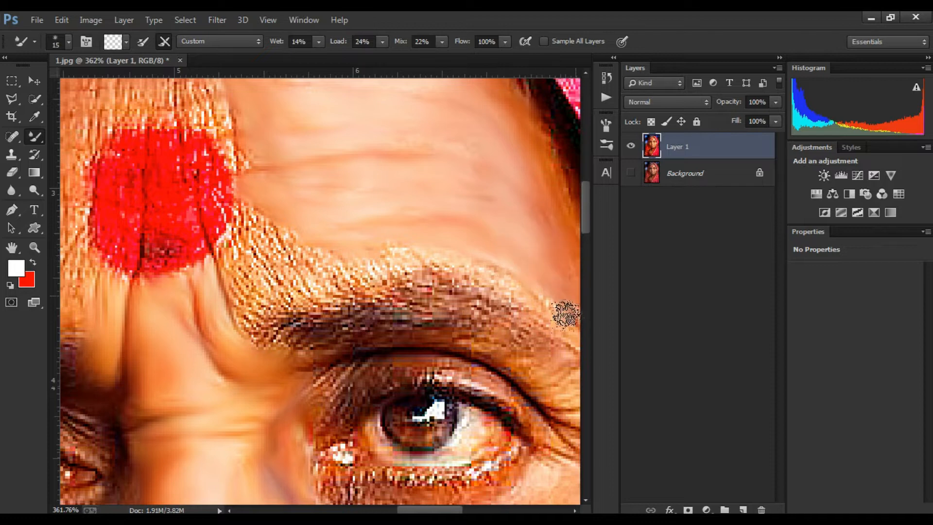
drag(240, 205, 316, 229)
drag(381, 295, 371, 244)
mouse_move(452, 245)
mouse_down()
mouse_move(356, 264)
mouse_move(320, 293)
mouse_up()
mouse_move(321, 293)
mouse_down()
mouse_move(290, 252)
mouse_move(316, 235)
mouse_move(292, 223)
mouse_up()
Step: Blend the skin along and just above the eyebrow with short Mixer Brush strokes
scroll(356, 258, down, 2)
mouse_move(402, 260)
mouse_down()
mouse_move(271, 261)
mouse_move(453, 272)
mouse_up()
scroll(356, 258, up, 2)
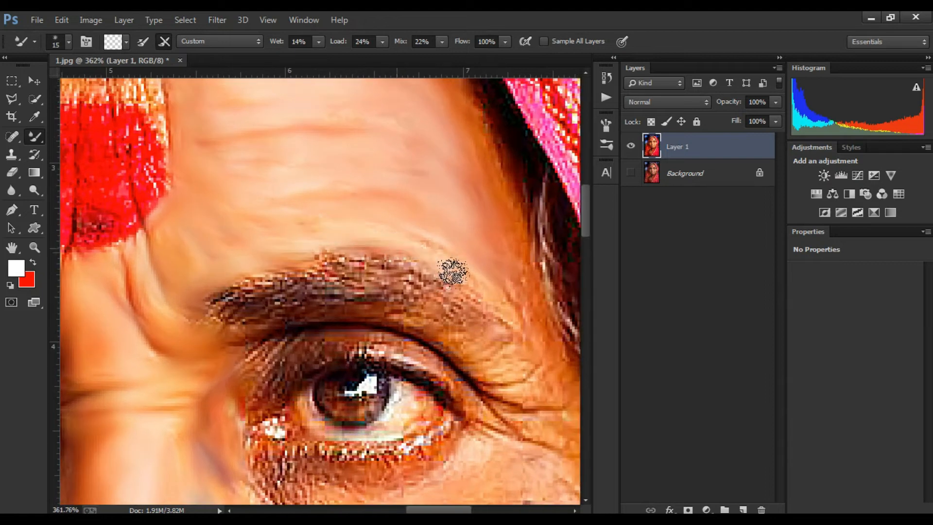
drag(400, 248, 320, 257)
mouse_move(319, 257)
mouse_down()
mouse_move(412, 244)
mouse_move(316, 291)
mouse_up()
drag(408, 267, 286, 267)
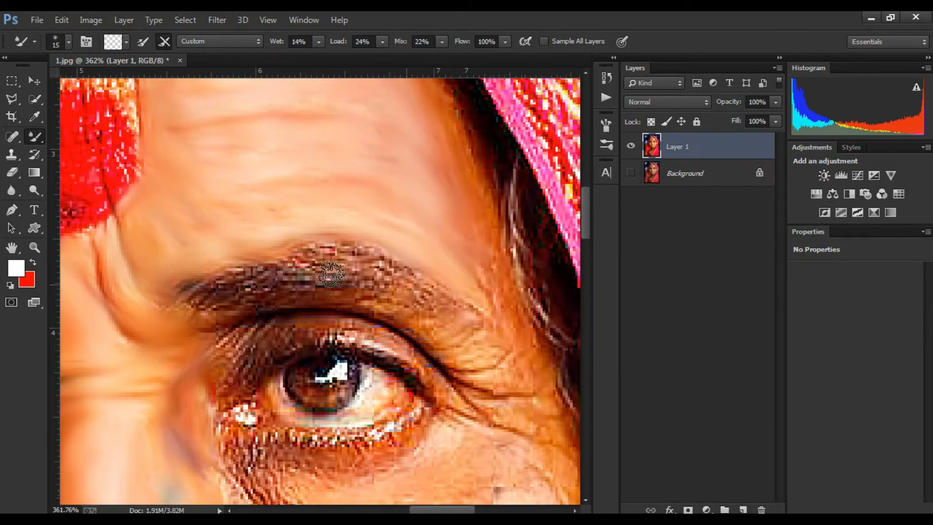
mouse_move(168, 312)
mouse_down()
mouse_move(325, 256)
mouse_move(371, 261)
mouse_move(291, 301)
mouse_move(440, 247)
mouse_up()
drag(440, 247, 352, 296)
drag(367, 262, 261, 262)
Step: Smooth the skin around the outer corner of the eye and the temple
mouse_move(413, 263)
mouse_down()
mouse_move(481, 285)
mouse_move(393, 279)
mouse_move(465, 243)
mouse_up()
mouse_move(493, 297)
mouse_down()
mouse_move(499, 254)
mouse_move(483, 278)
mouse_up()
mouse_move(472, 341)
mouse_down()
mouse_move(486, 340)
mouse_move(448, 269)
mouse_move(487, 339)
mouse_move(506, 331)
mouse_up()
drag(518, 380, 517, 304)
mouse_move(221, 275)
mouse_down()
mouse_move(203, 233)
mouse_move(229, 178)
mouse_move(195, 146)
mouse_move(330, 146)
mouse_move(272, 156)
mouse_move(385, 176)
mouse_move(427, 214)
mouse_up()
drag(389, 272, 409, 275)
mouse_move(428, 233)
mouse_down()
mouse_move(333, 267)
mouse_move(416, 221)
mouse_up()
mouse_move(415, 221)
mouse_down()
mouse_move(262, 250)
mouse_move(403, 277)
mouse_up()
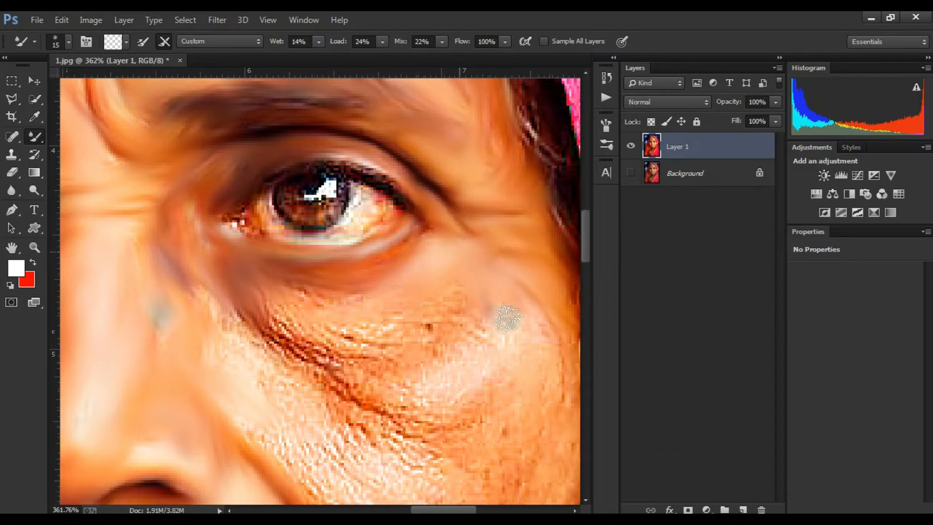
Step: Smooth the under-eye bag and upper cheek below the eye with the Mixer Brush
mouse_move(257, 290)
mouse_down()
mouse_move(229, 302)
mouse_move(327, 421)
mouse_move(147, 346)
mouse_move(387, 319)
mouse_move(264, 349)
mouse_up()
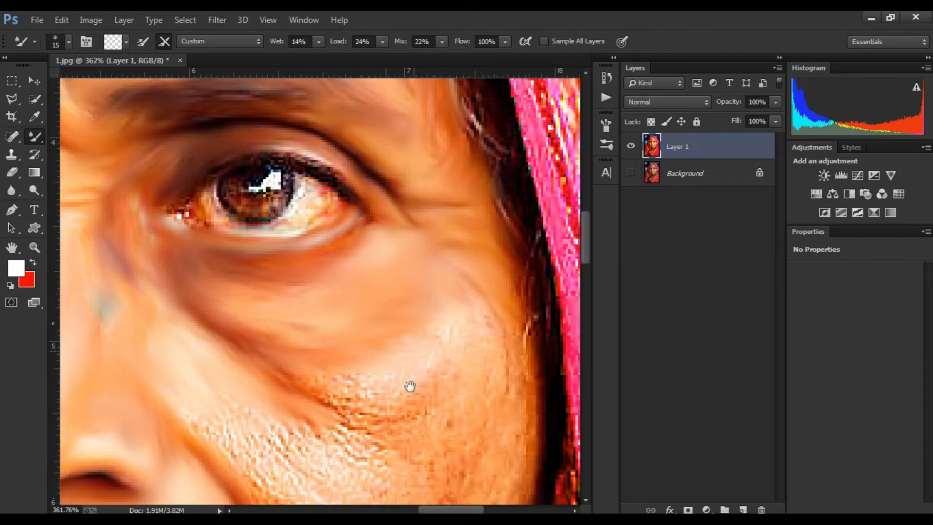
drag(411, 386, 446, 312)
mouse_move(372, 333)
mouse_down()
mouse_move(423, 317)
mouse_move(412, 283)
mouse_move(324, 300)
mouse_up()
mouse_move(428, 273)
mouse_down()
mouse_move(429, 248)
mouse_move(444, 345)
mouse_up()
drag(444, 345, 448, 332)
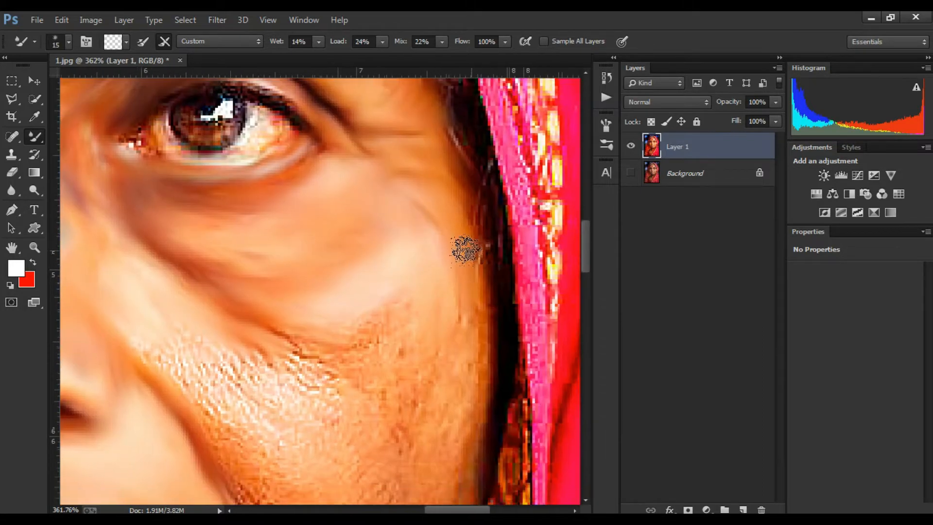
drag(466, 250, 482, 298)
drag(409, 300, 426, 230)
mouse_move(385, 290)
mouse_down()
mouse_move(349, 259)
mouse_move(394, 245)
mouse_move(413, 261)
mouse_up()
mouse_move(376, 254)
mouse_down()
mouse_move(344, 272)
mouse_move(448, 243)
mouse_up()
Step: Blend the cheek skin out towards the scarf edge with vertical Mixer Brush strokes
mouse_move(389, 270)
mouse_down()
mouse_move(327, 189)
mouse_move(358, 249)
mouse_move(377, 188)
mouse_move(427, 267)
mouse_move(397, 211)
mouse_up()
mouse_move(398, 254)
mouse_down()
mouse_move(337, 231)
mouse_move(289, 175)
mouse_move(373, 297)
mouse_up()
mouse_move(373, 299)
mouse_down()
mouse_move(324, 209)
mouse_move(377, 281)
mouse_up()
drag(333, 257, 347, 285)
drag(416, 175, 436, 208)
drag(434, 195, 411, 282)
mouse_move(449, 202)
mouse_down()
mouse_move(500, 146)
mouse_move(485, 218)
mouse_move(450, 246)
mouse_up()
drag(462, 340, 446, 249)
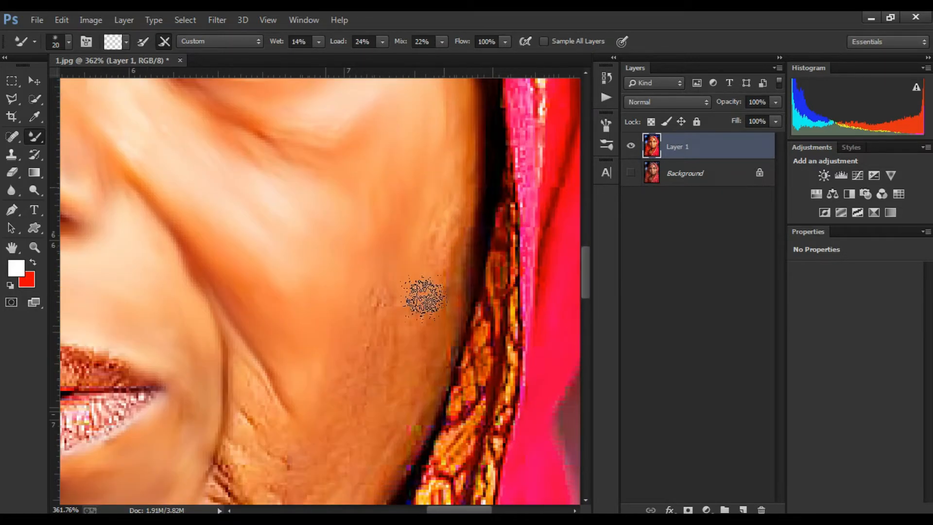
Step: Smooth the lower cheek and the laugh line beside the mouth corner
mouse_move(425, 298)
mouse_down()
mouse_move(446, 160)
mouse_move(444, 168)
mouse_up()
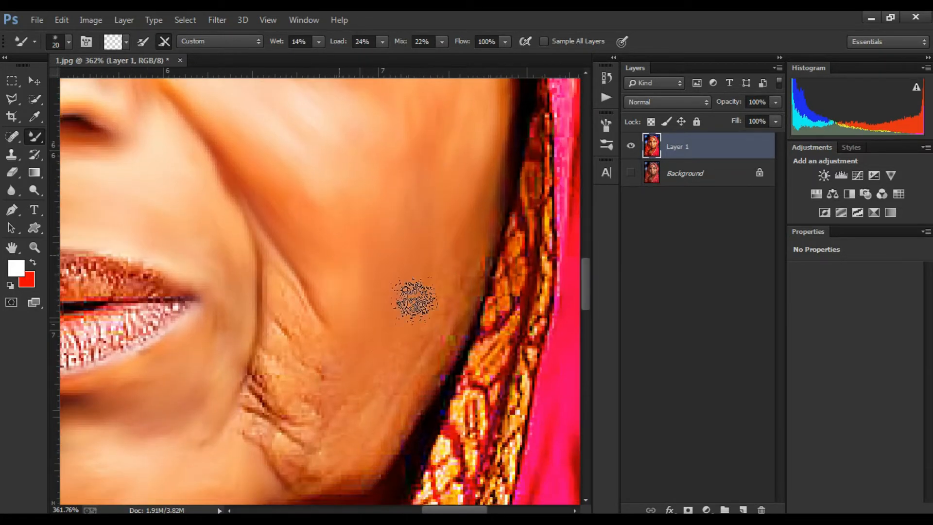
drag(404, 400, 486, 254)
mouse_move(460, 343)
mouse_down()
mouse_move(416, 261)
mouse_move(414, 322)
mouse_up()
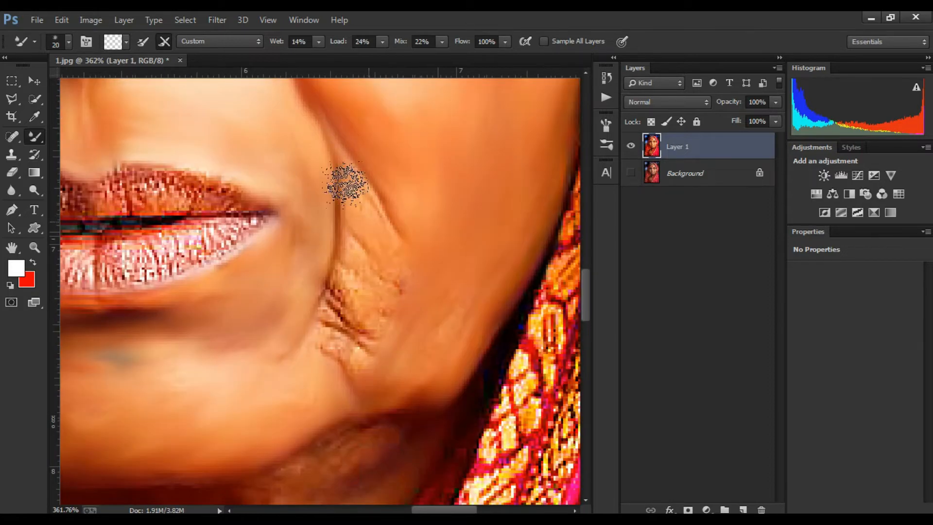
drag(346, 183, 394, 232)
drag(405, 301, 419, 263)
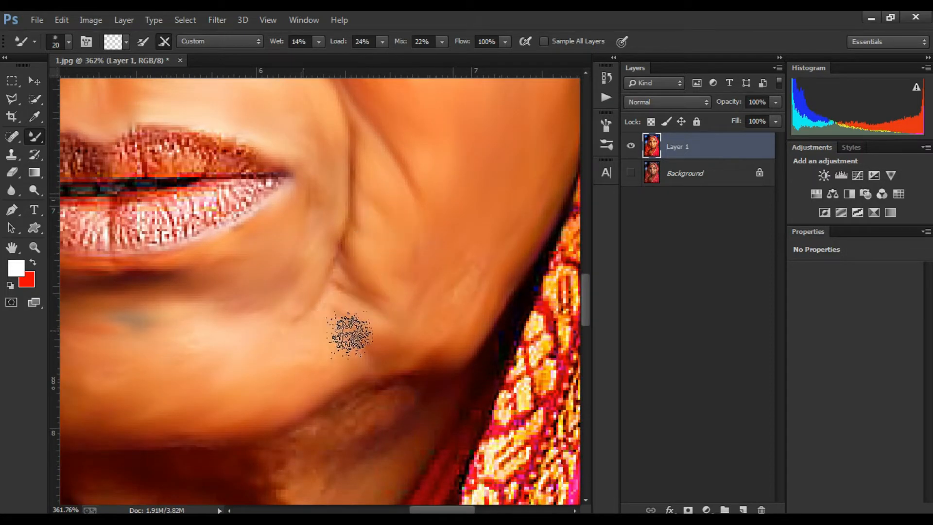
Step: Reduce the brush size and smooth the lower lip with the Mixer Brush
scroll(316, 311, down, 10)
scroll(287, 245, up, 6)
drag(261, 209, 399, 185)
scroll(361, 250, up, 3)
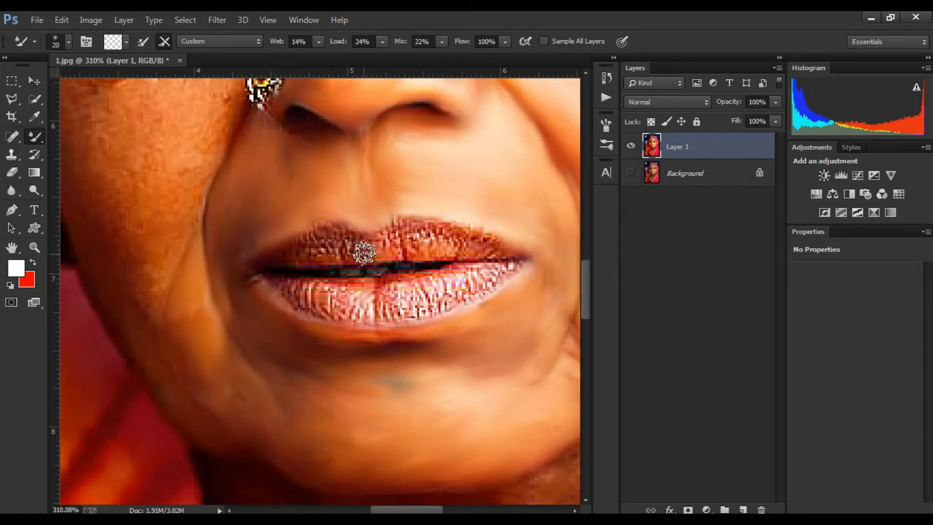
scroll(364, 252, up, 2)
key(bracketleft)
drag(488, 273, 381, 236)
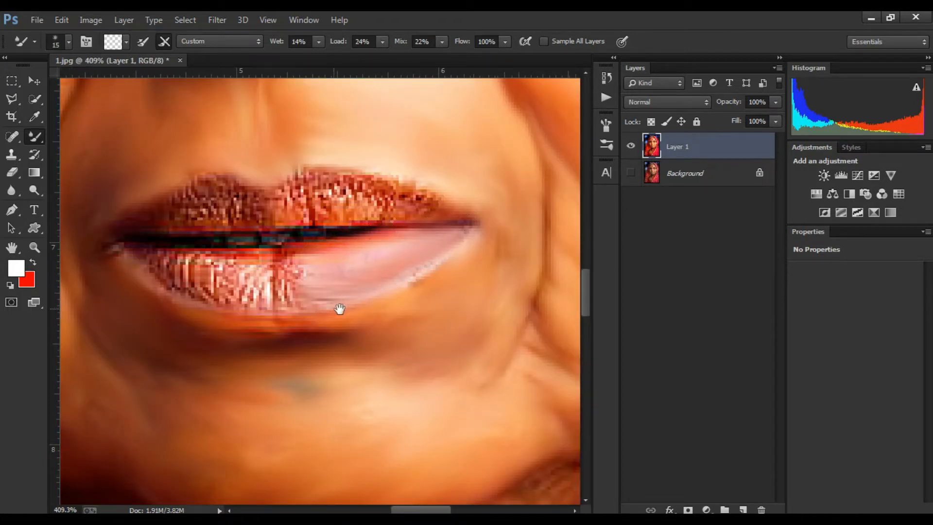
drag(340, 309, 457, 282)
drag(368, 285, 425, 288)
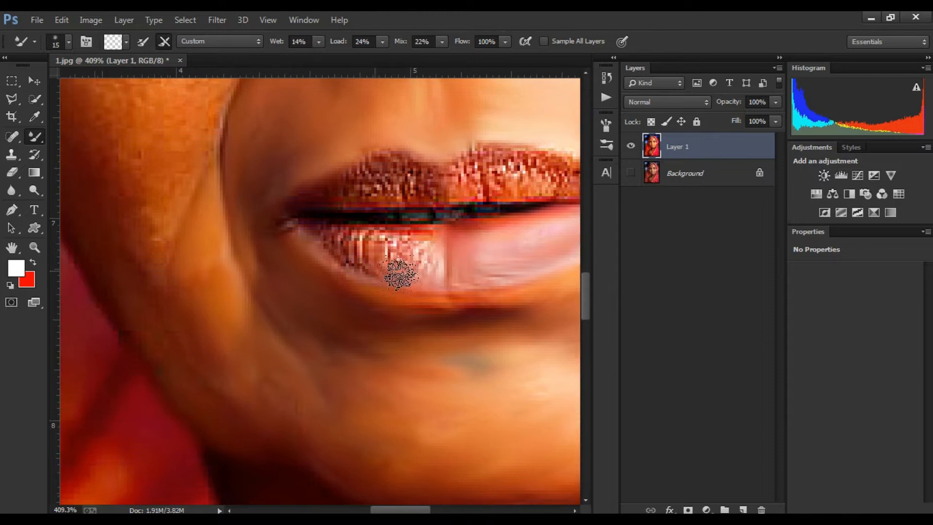
Step: Blend the upper lip and the corners of the mouth with the Mixer Brush
mouse_move(433, 193)
mouse_down()
mouse_move(446, 321)
mouse_move(373, 322)
mouse_up()
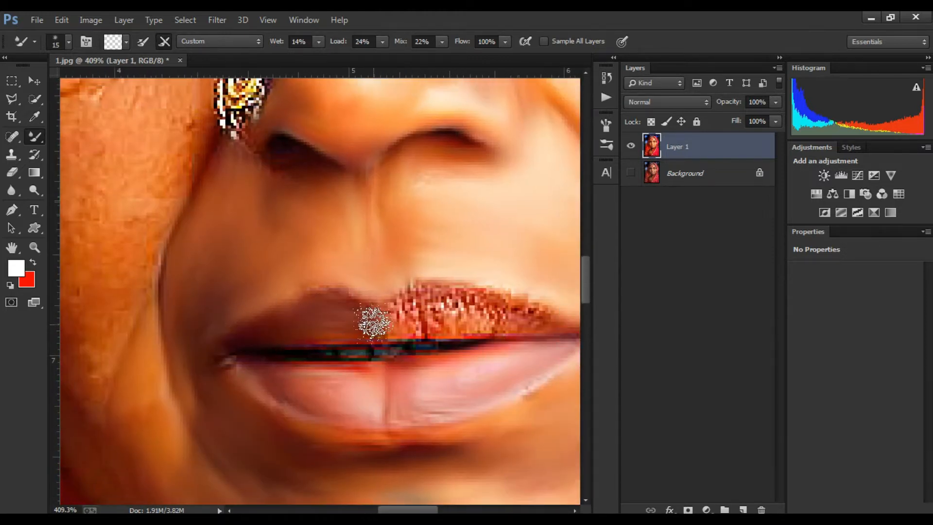
mouse_move(482, 295)
mouse_down()
mouse_move(556, 323)
mouse_move(526, 308)
mouse_up()
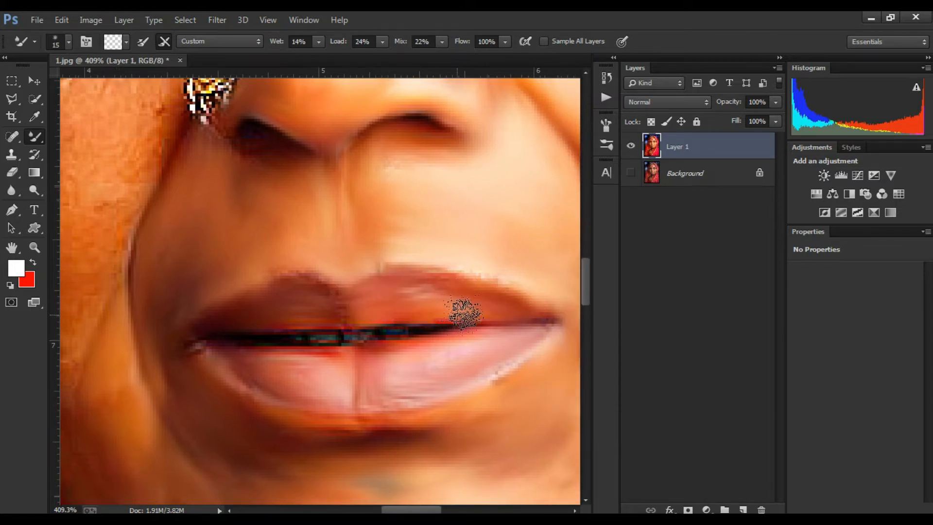
drag(425, 345, 438, 342)
mouse_move(275, 340)
mouse_down()
mouse_move(359, 333)
mouse_move(294, 338)
mouse_up()
Step: Zoom to the forehead and smooth the upper forehead near the hairline
scroll(328, 325, down, 6)
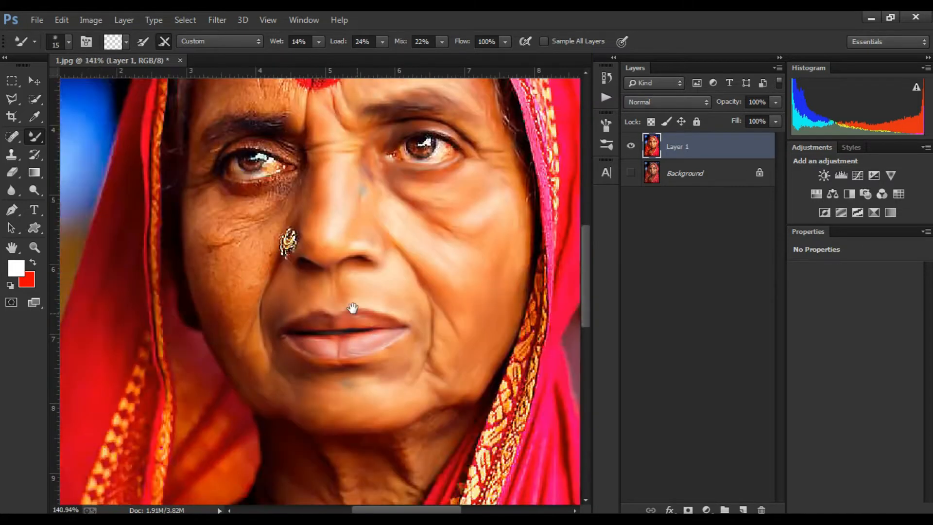
scroll(271, 208, up, 3)
mouse_move(272, 208)
mouse_down()
mouse_move(441, 223)
mouse_move(367, 295)
mouse_up()
scroll(379, 253, down, 7)
scroll(486, 108, up, 7)
drag(485, 108, 371, 233)
scroll(371, 238, up, 4)
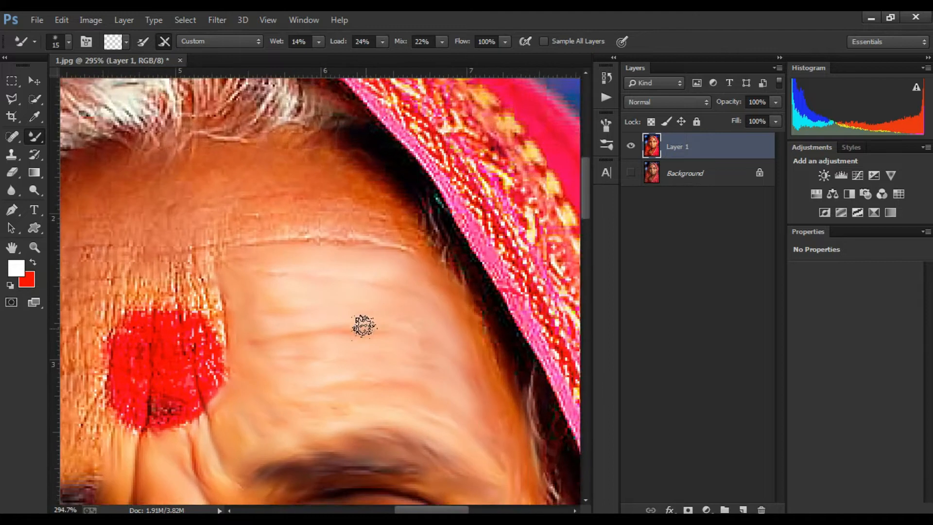
drag(362, 325, 445, 311)
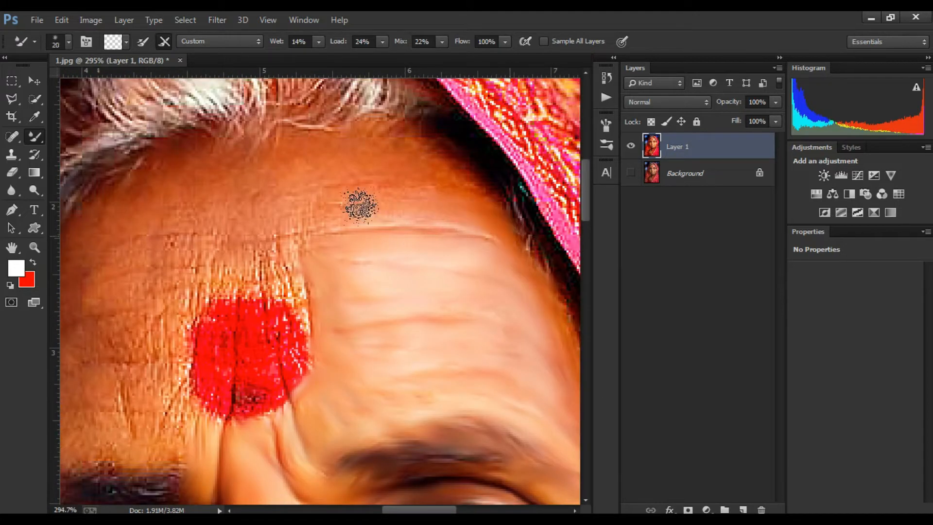
drag(397, 178, 477, 173)
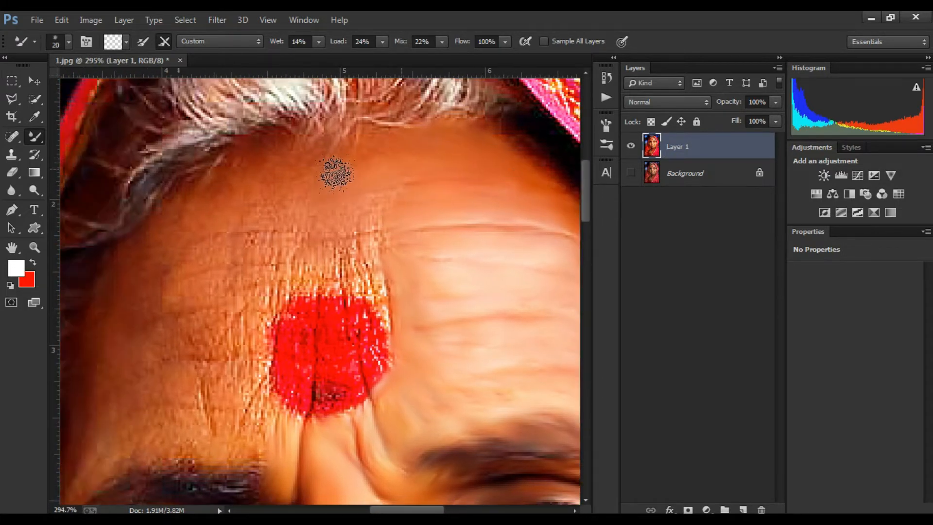
Step: Blend the forehead on the other side of the bindi down towards the eyebrow
drag(380, 236, 384, 291)
mouse_move(385, 291)
mouse_down()
mouse_move(437, 235)
mouse_move(438, 243)
mouse_up()
drag(408, 175, 515, 170)
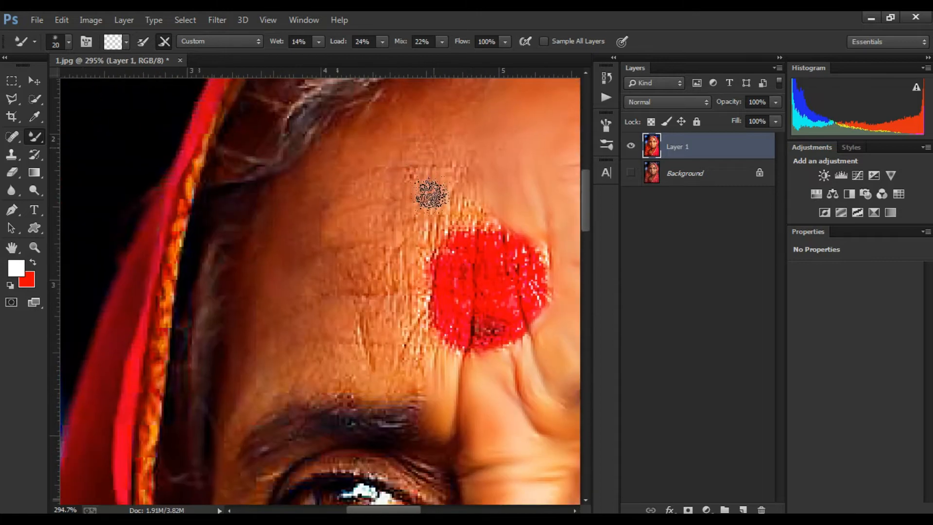
mouse_move(433, 368)
mouse_down()
mouse_move(490, 312)
mouse_move(375, 339)
mouse_up()
mouse_move(326, 324)
mouse_down()
mouse_move(325, 260)
mouse_move(354, 244)
mouse_up()
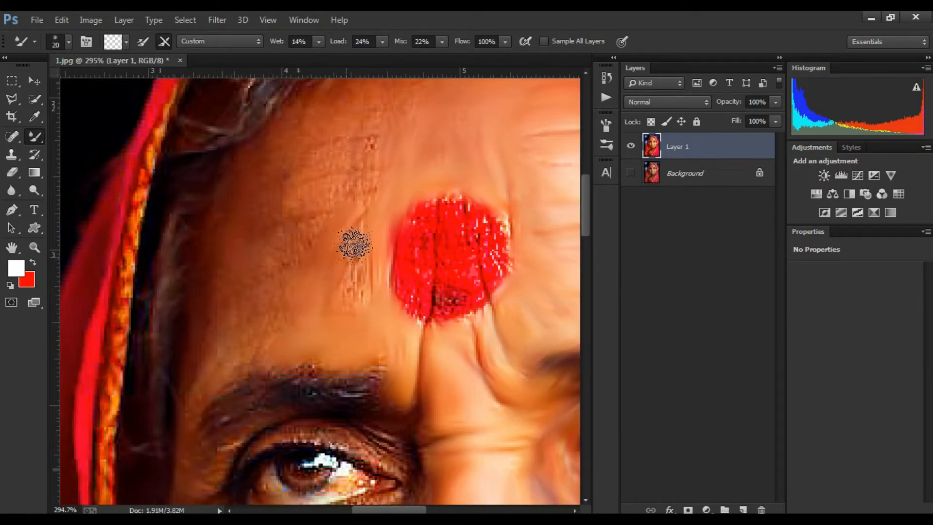
Step: Smooth the skin between the eyebrows and above the second eye with the Mixer Brush
scroll(368, 287, up, 3)
scroll(440, 176, down, 2)
scroll(448, 158, left, 2)
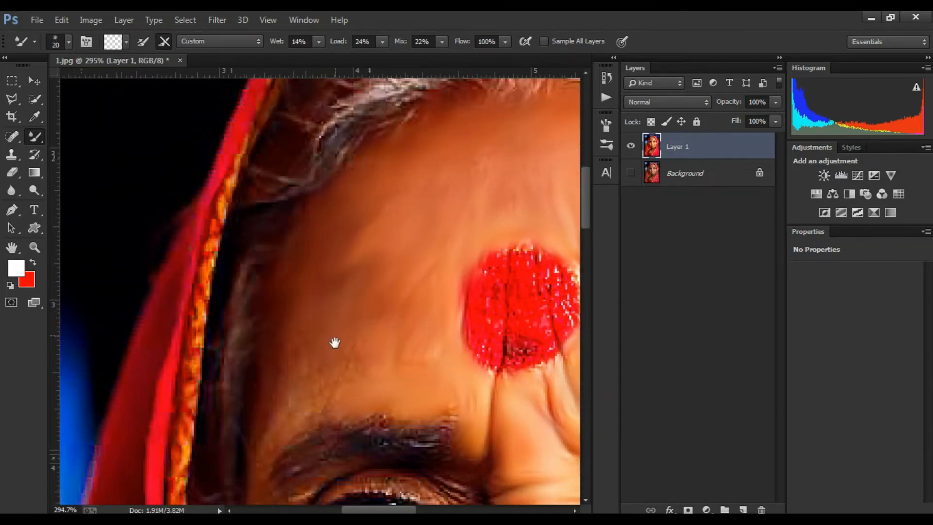
scroll(364, 219, down, 5)
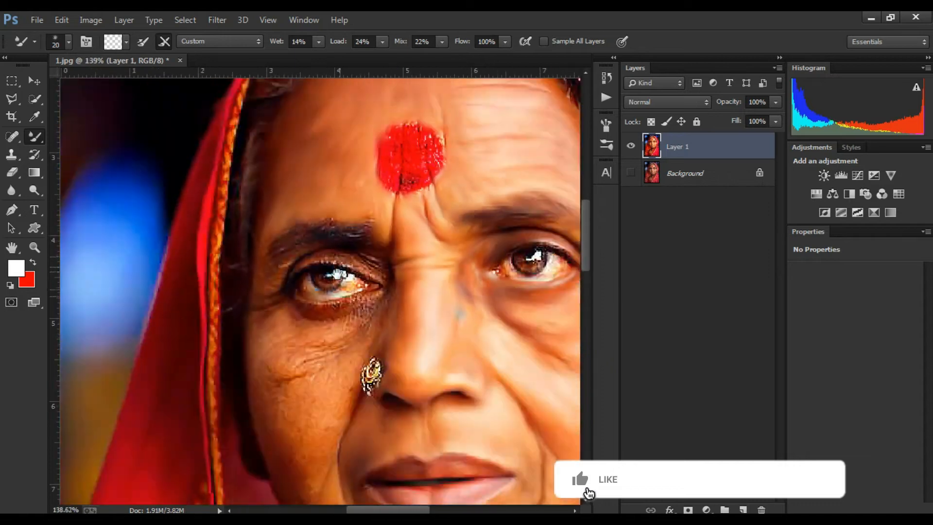
drag(406, 159, 355, 255)
scroll(354, 255, up, 5)
mouse_move(357, 199)
mouse_down()
mouse_move(333, 202)
mouse_move(354, 242)
mouse_move(354, 225)
mouse_move(324, 224)
mouse_move(340, 289)
mouse_move(365, 320)
mouse_move(331, 309)
mouse_move(420, 268)
mouse_move(403, 238)
mouse_move(391, 322)
mouse_move(330, 261)
mouse_move(387, 200)
mouse_move(338, 266)
mouse_move(369, 279)
mouse_up()
scroll(370, 281, down, 5)
mouse_move(374, 389)
mouse_down()
mouse_move(384, 267)
mouse_move(373, 187)
mouse_up()
scroll(315, 168, up, 4)
mouse_move(418, 116)
mouse_down()
mouse_move(380, 296)
mouse_move(340, 292)
mouse_up()
mouse_move(404, 229)
mouse_down()
mouse_move(438, 210)
mouse_move(305, 231)
mouse_move(358, 243)
mouse_move(381, 232)
mouse_up()
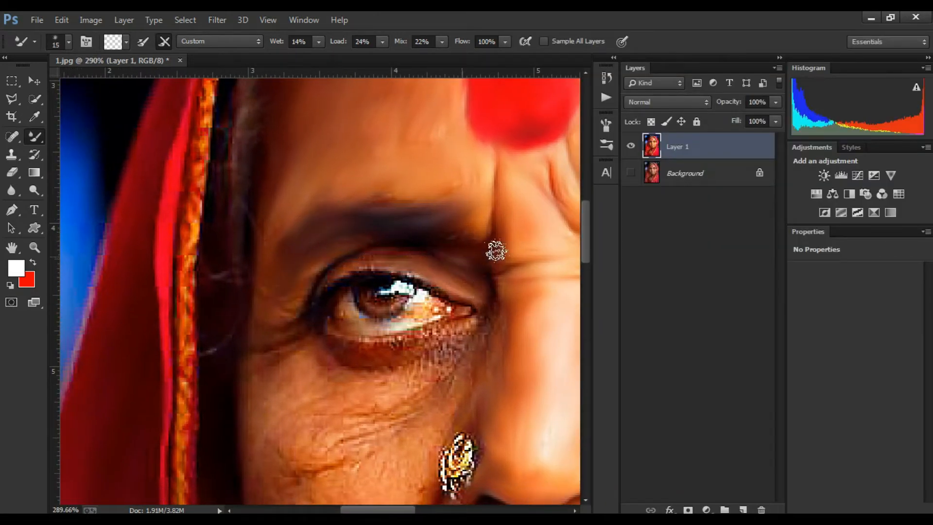
Step: Blend the eyebrow and the skin around the second eye with the Mixer Brush
mouse_move(311, 281)
mouse_down()
mouse_move(378, 247)
mouse_move(299, 279)
mouse_up()
drag(448, 266, 501, 255)
drag(435, 326, 316, 348)
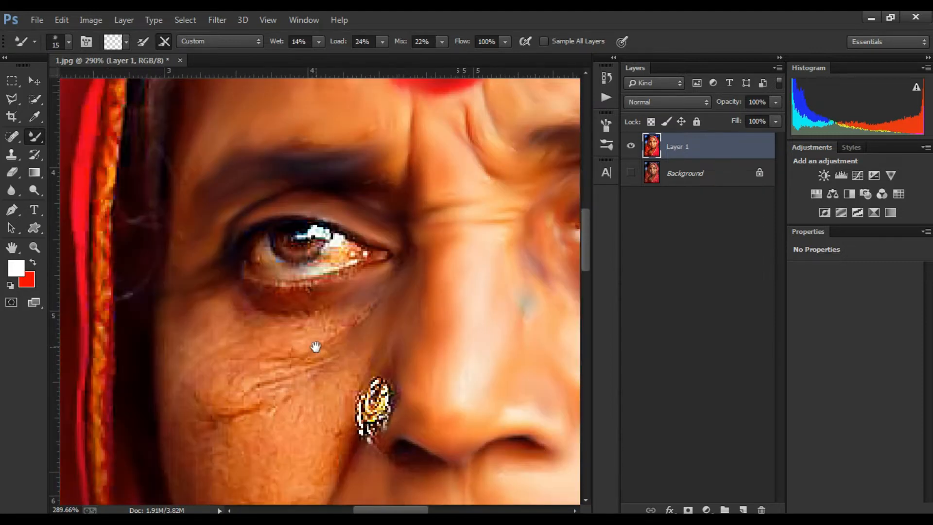
drag(248, 318, 340, 324)
drag(434, 309, 479, 299)
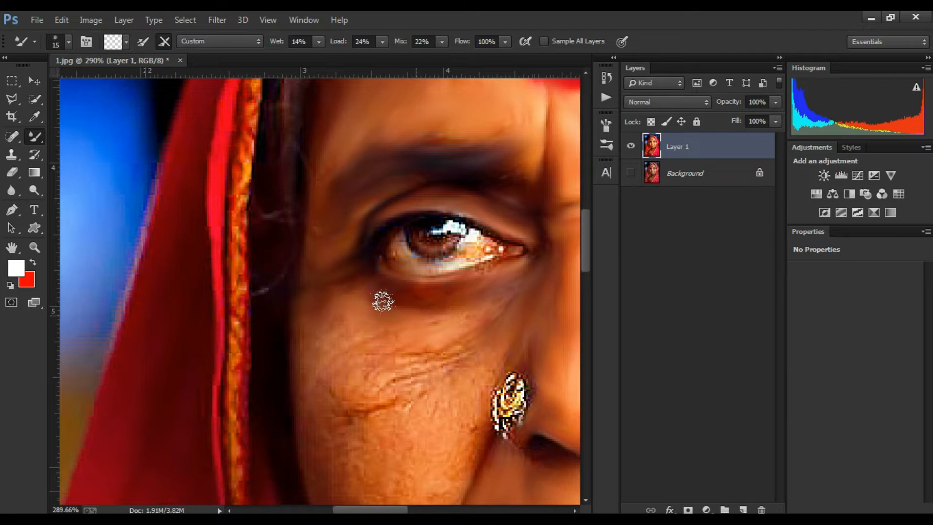
Step: Smooth the wrinkled cheek below the second eye and beside the nose ring
drag(322, 364, 373, 279)
drag(457, 278, 391, 282)
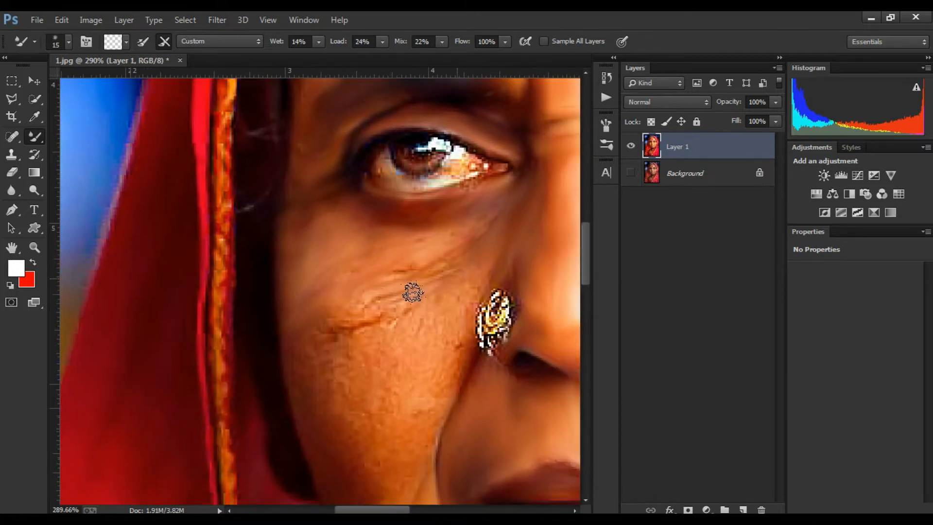
drag(333, 359, 276, 358)
drag(317, 320, 300, 329)
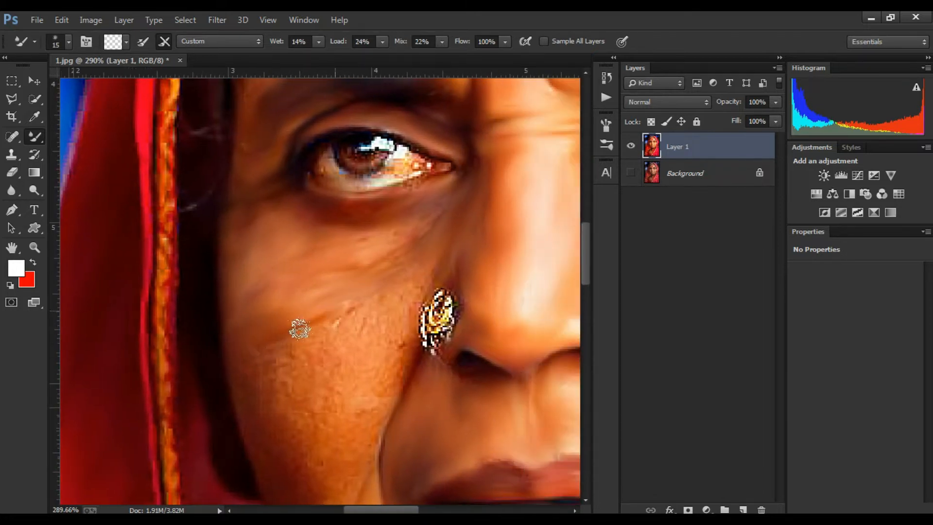
drag(441, 225, 426, 212)
drag(439, 272, 426, 308)
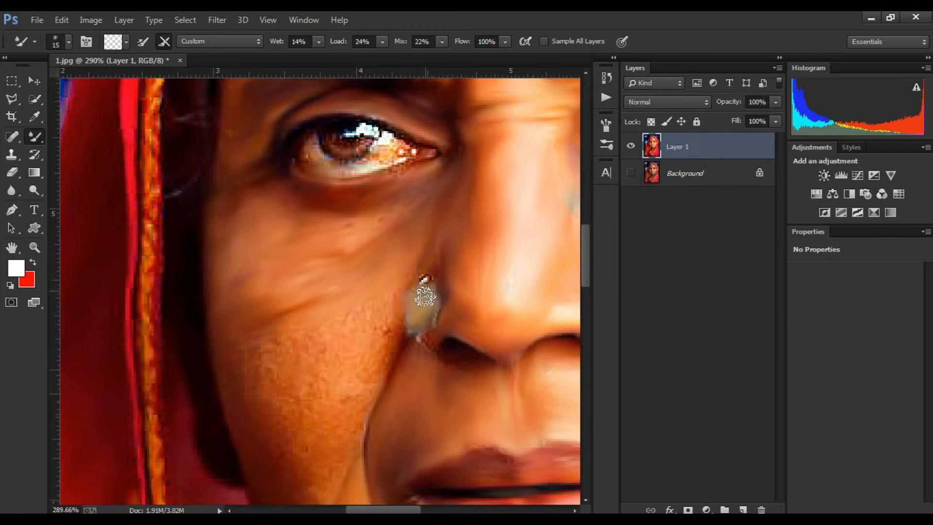
Step: Smooth the cheek skin below the second eye and beside the nose ring with further Mixer Brush strokes
drag(397, 371, 412, 324)
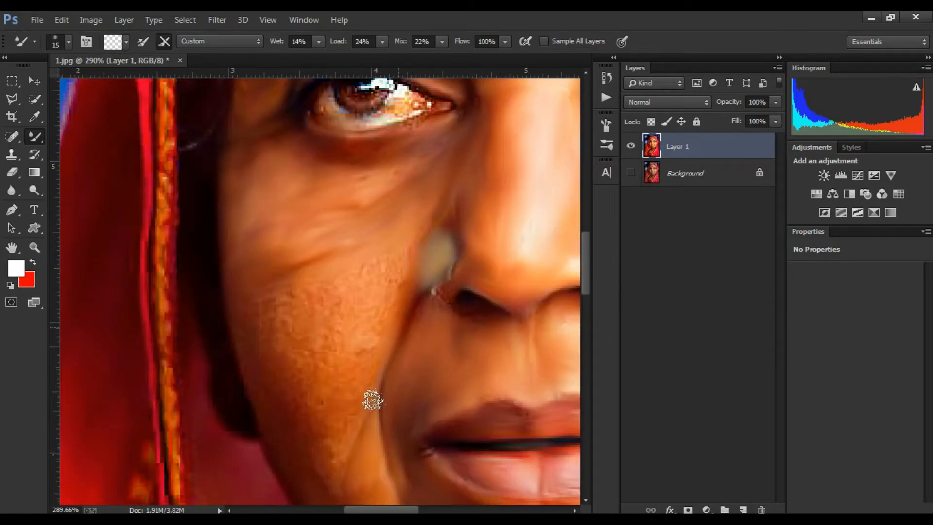
drag(373, 390, 360, 302)
drag(343, 344, 440, 333)
drag(432, 294, 408, 384)
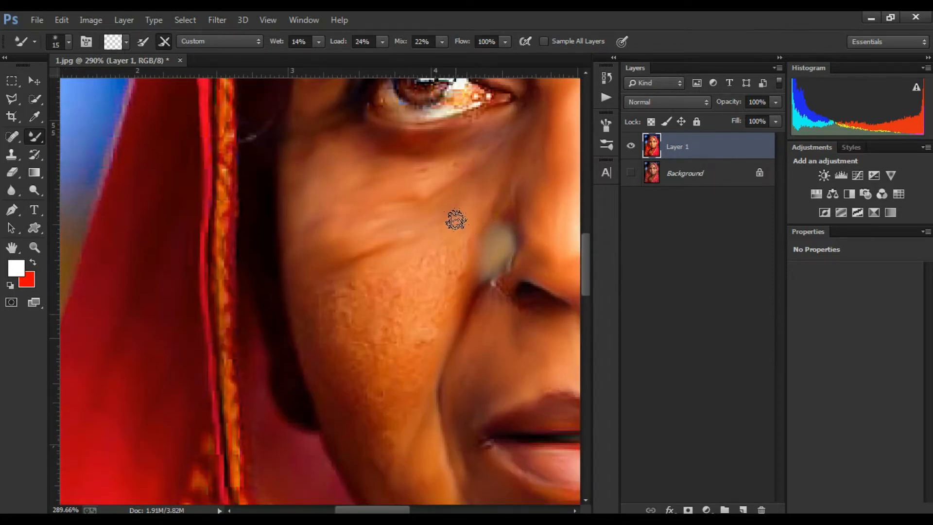
Step: Enlarge the Mixer Brush to 20 px and blend the lower cheek towards the jaw
drag(451, 245, 436, 255)
key(bracketright)
drag(391, 282, 414, 268)
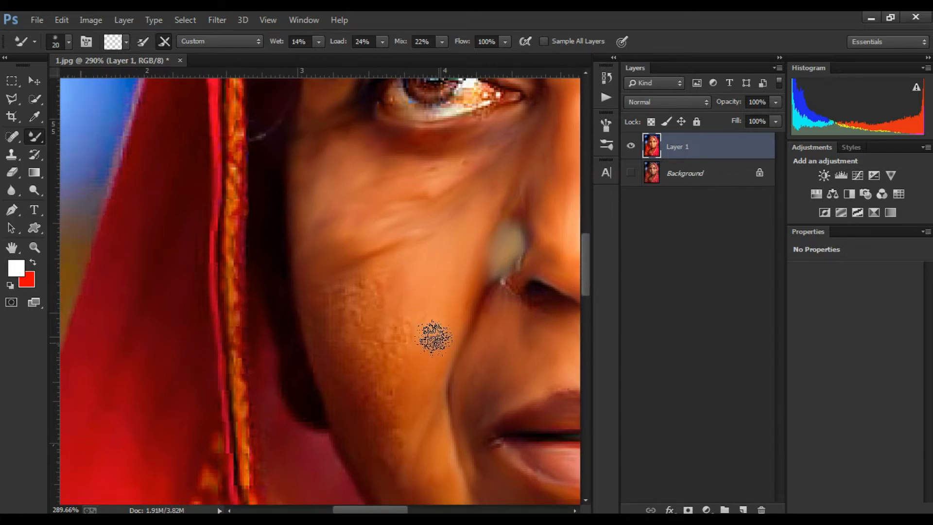
drag(425, 379, 458, 359)
drag(425, 410, 427, 383)
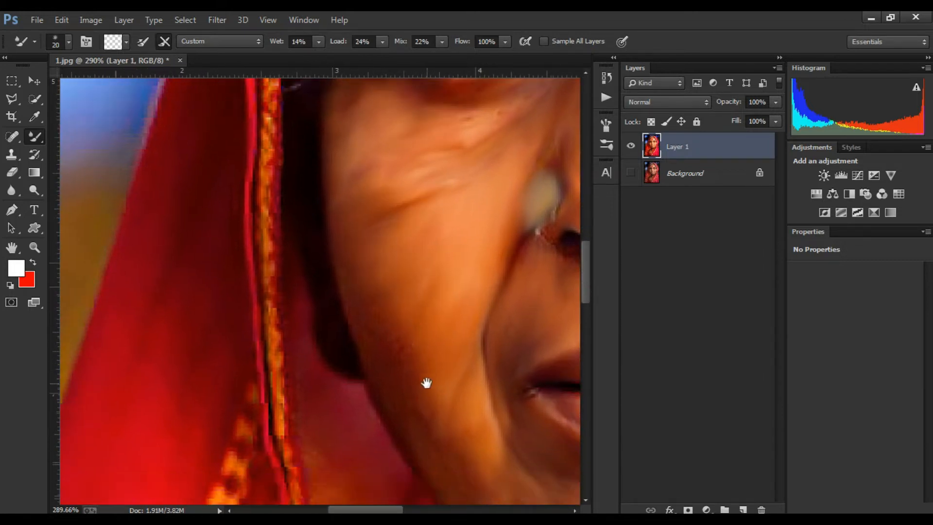
Step: Smooth the wrinkled neck skin below the chin and above the necklace with the Mixer Brush
drag(403, 439, 338, 379)
scroll(416, 375, down, 5)
scroll(416, 375, up, 3)
drag(417, 374, 325, 332)
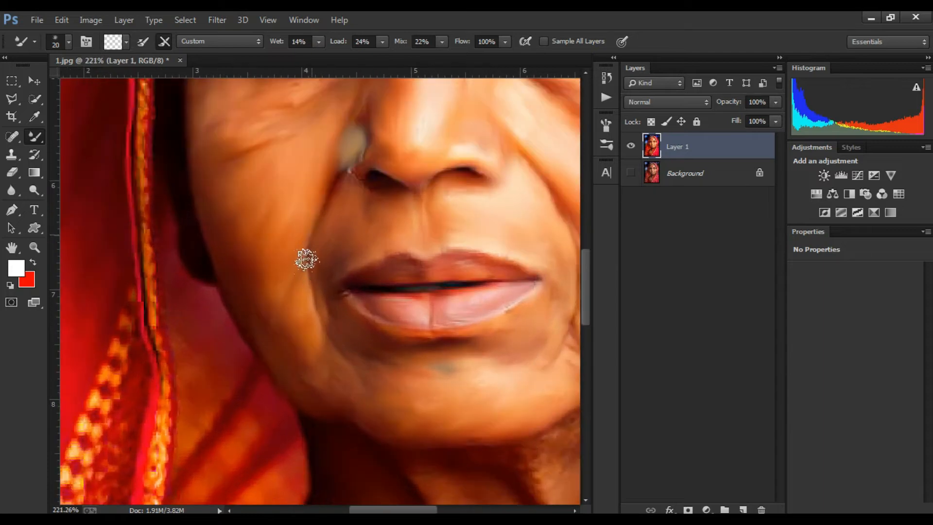
scroll(418, 404, down, 5)
scroll(418, 403, up, 6)
drag(430, 400, 248, 164)
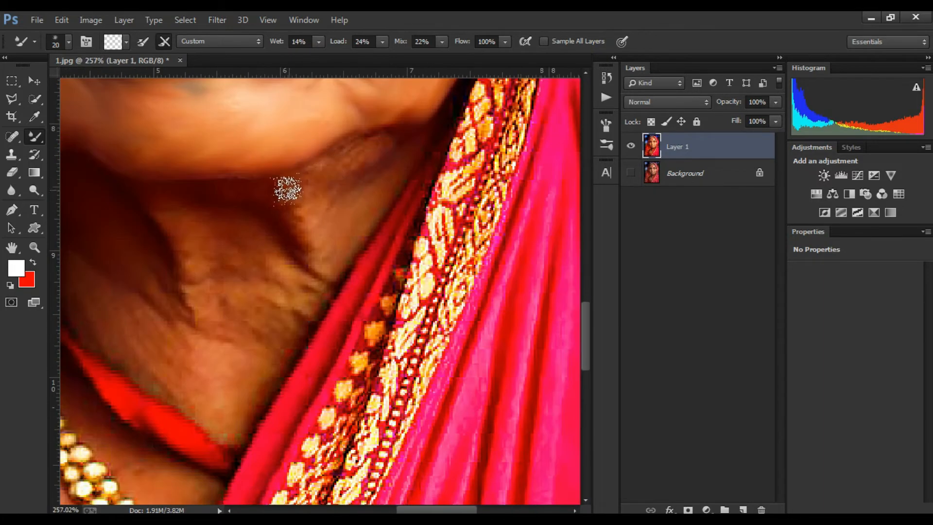
drag(311, 260, 424, 251)
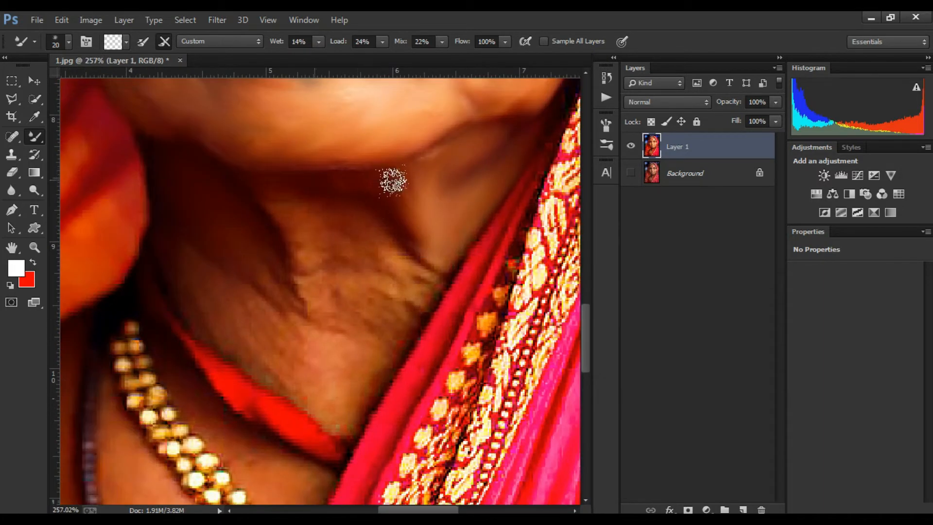
drag(393, 181, 458, 184)
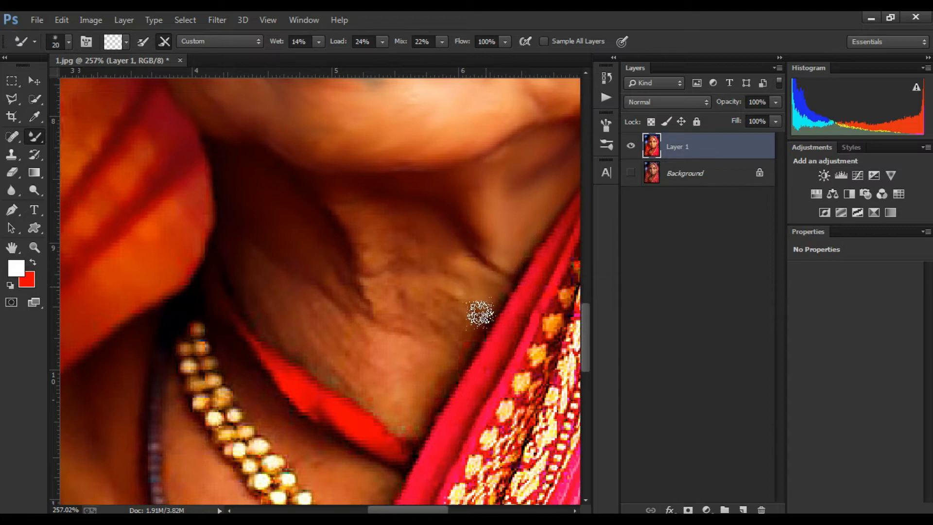
mouse_move(382, 311)
mouse_down()
mouse_move(426, 354)
mouse_move(488, 338)
mouse_up()
drag(483, 389, 388, 294)
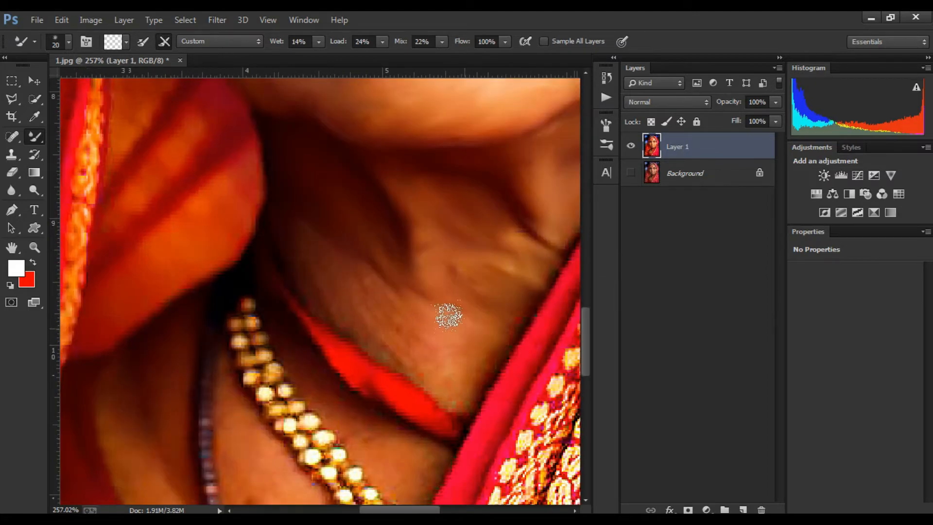
drag(406, 339, 510, 388)
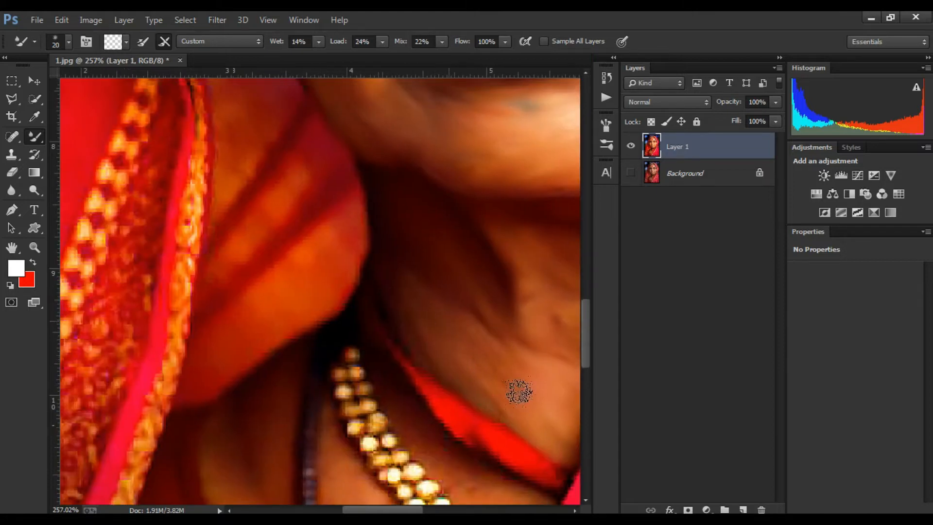
drag(463, 409, 288, 226)
scroll(288, 225, down, 5)
scroll(363, 176, up, 4)
drag(362, 177, 352, 319)
scroll(330, 258, down, 4)
scroll(304, 281, up, 3)
mouse_move(221, 496)
mouse_down()
mouse_move(304, 281)
mouse_move(328, 297)
mouse_move(294, 271)
mouse_move(321, 316)
mouse_move(331, 304)
mouse_move(350, 380)
mouse_move(316, 375)
mouse_up()
key(])
drag(353, 314, 330, 390)
mouse_move(220, 307)
mouse_down()
mouse_move(357, 261)
mouse_move(323, 156)
mouse_move(377, 253)
mouse_up()
Step: Blend the iris, highlight and eye white of the right-hand eye with a 10 px Mixer Brush
scroll(343, 273, up, 4)
scroll(357, 253, down, 7)
scroll(378, 252, down, 2)
drag(408, 117, 340, 243)
scroll(360, 243, up, 6)
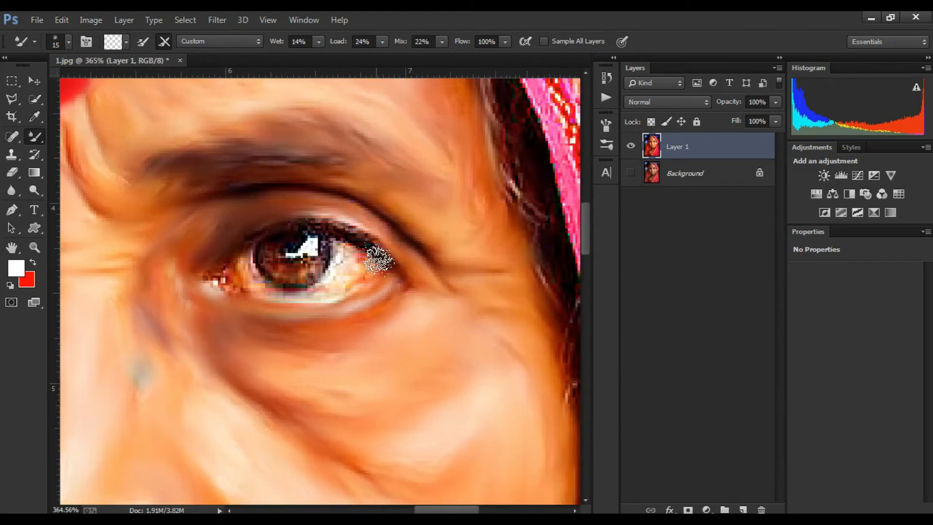
scroll(347, 266, up, 2)
drag(377, 270, 406, 265)
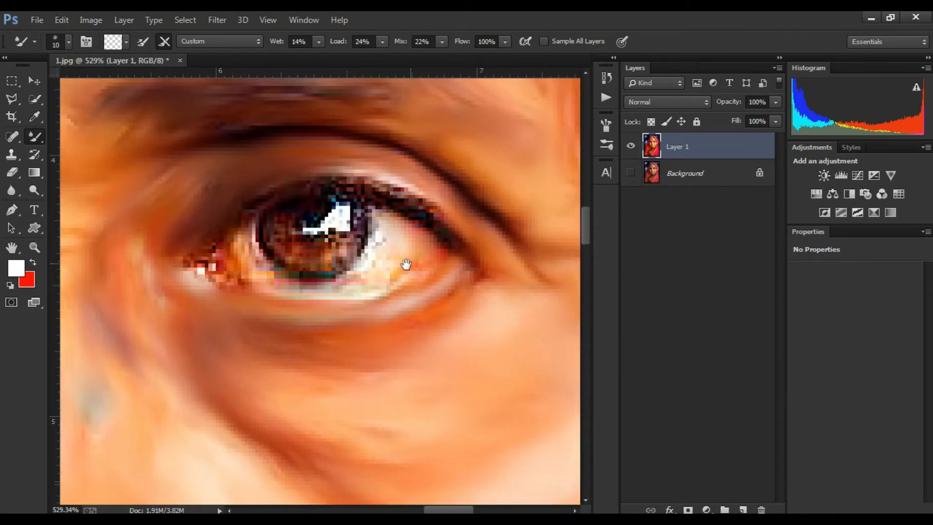
mouse_move(252, 270)
mouse_down()
mouse_move(364, 258)
mouse_move(489, 225)
mouse_move(432, 261)
mouse_up()
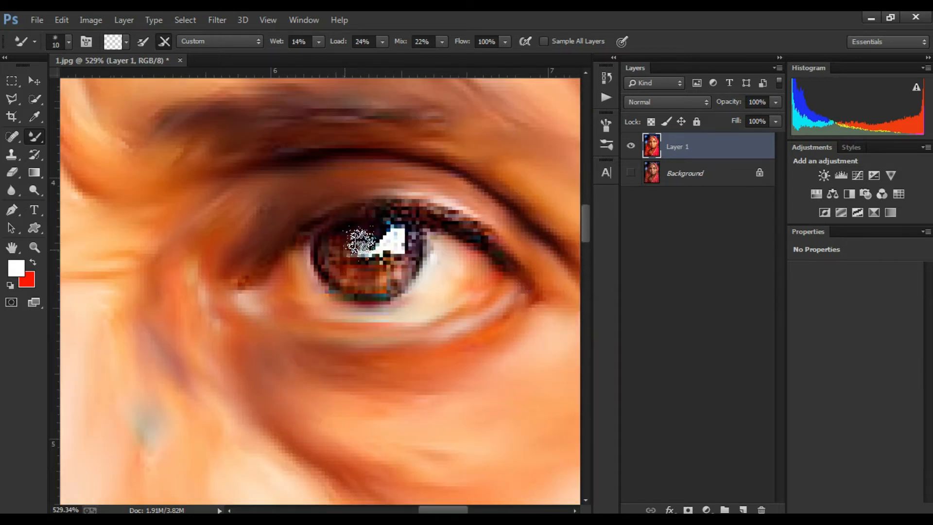
mouse_move(364, 242)
mouse_down()
mouse_move(414, 244)
mouse_move(327, 256)
mouse_up()
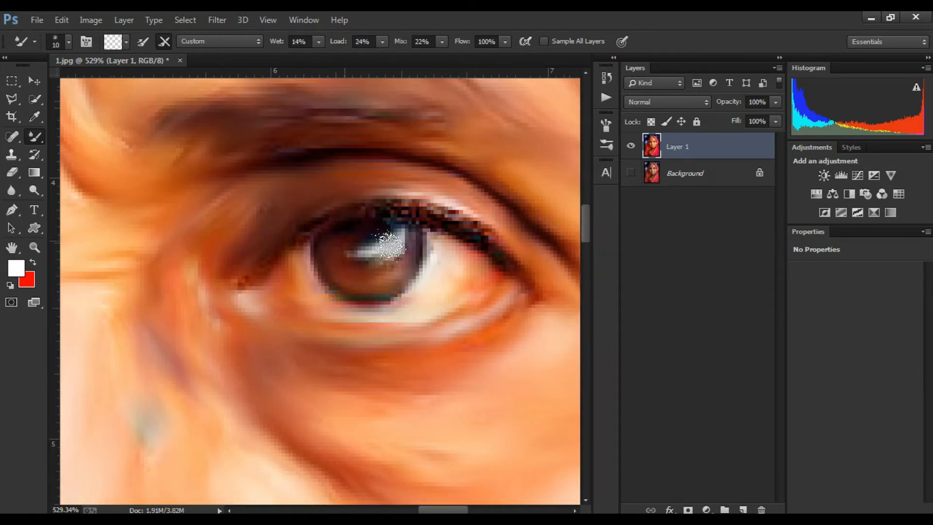
drag(390, 246, 347, 238)
Step: Blend the iris and lower lid of the left-hand eye, undoing the last stroke
scroll(455, 291, down, 3)
scroll(247, 315, up, 2)
drag(248, 316, 360, 269)
drag(285, 290, 332, 284)
scroll(332, 283, up, 2)
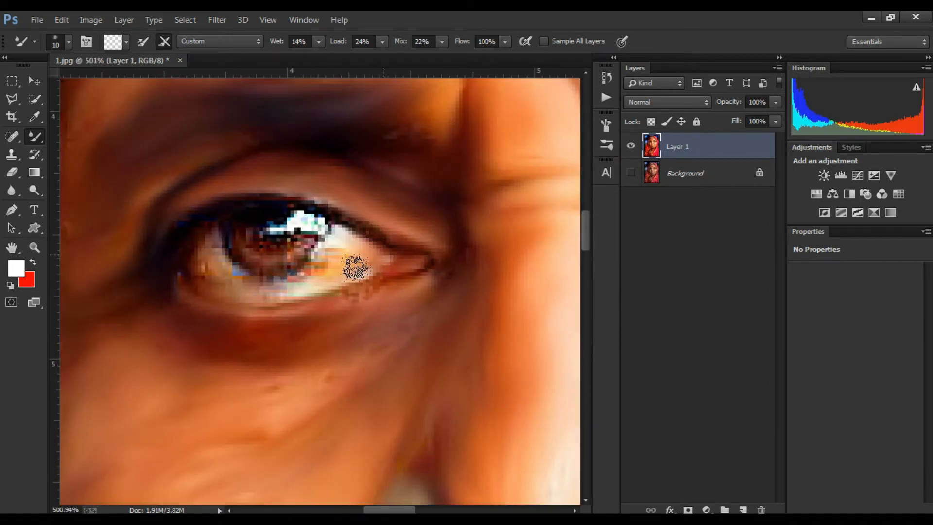
drag(323, 252, 416, 230)
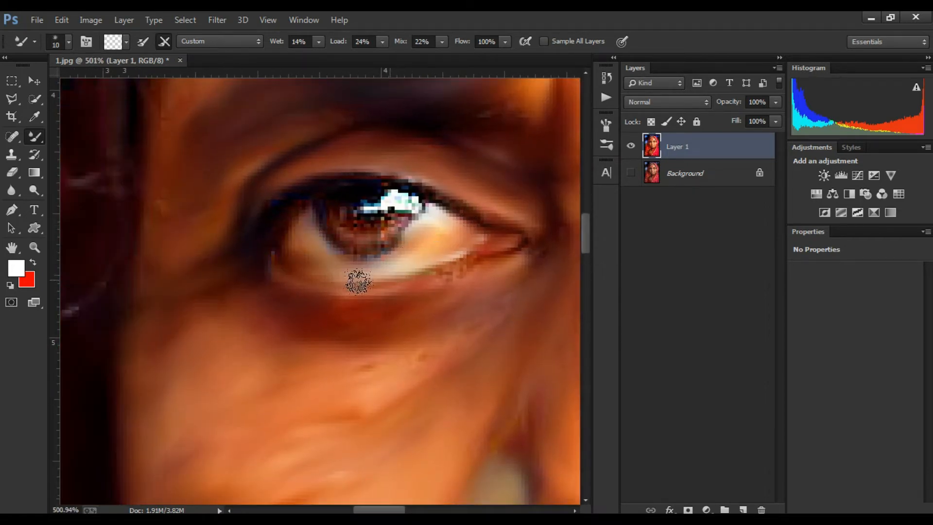
scroll(358, 281, up, 1)
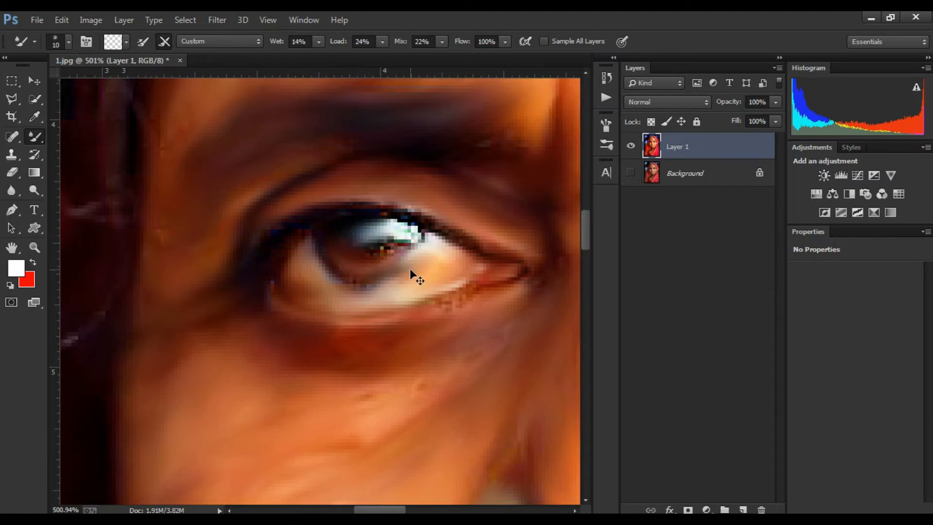
key(ctrl+z)
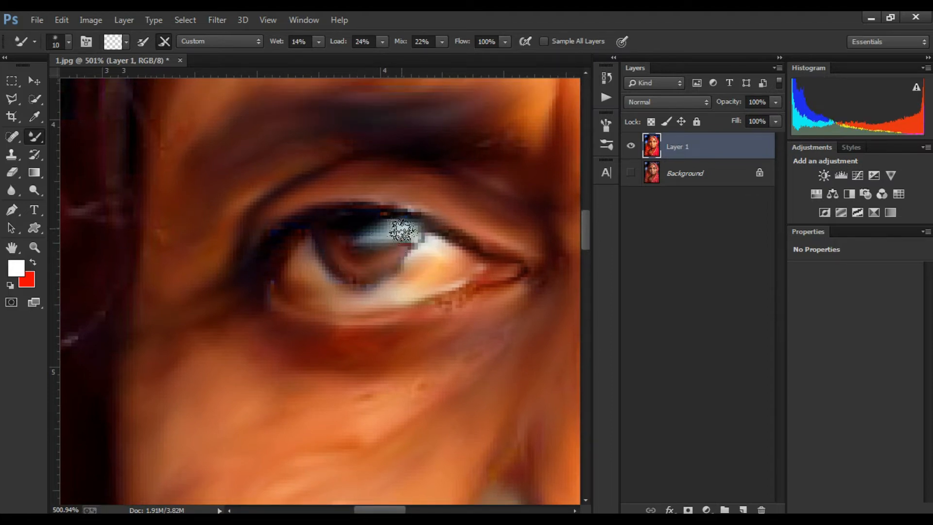
Step: Add a new empty layer above Layer 1 and switch to the Brush tool
scroll(396, 264, down, 5)
scroll(396, 270, up, 2)
click(743, 510)
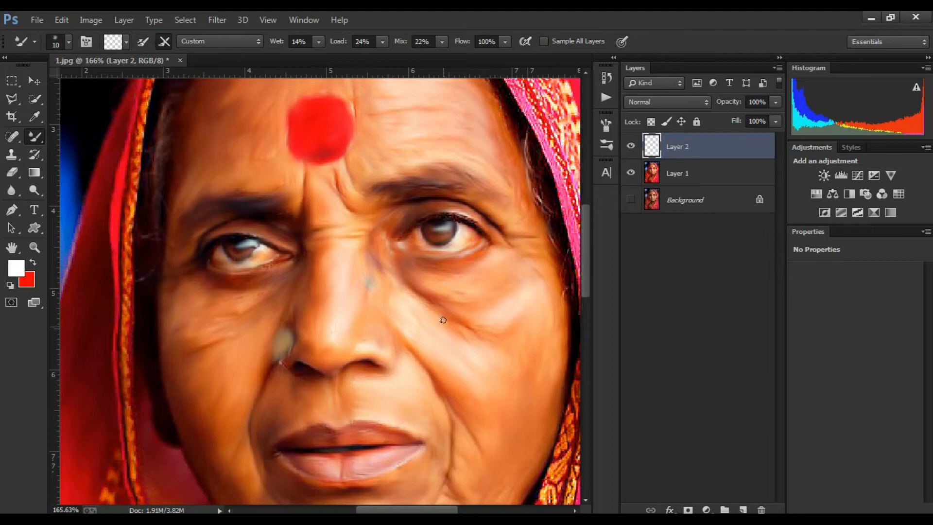
right_click(35, 138)
click(80, 135)
scroll(432, 267, up, 2)
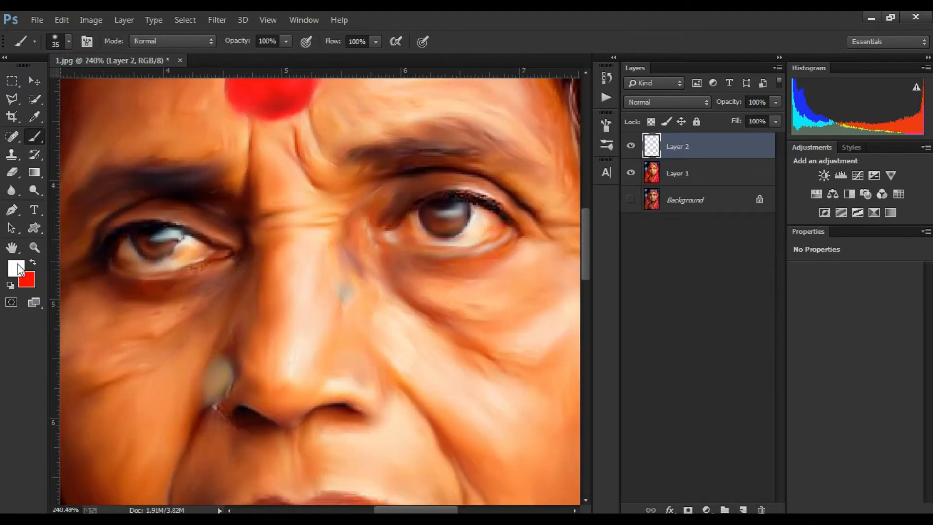
click(18, 269)
click(744, 306)
click(895, 137)
Step: Set the foreground colour to white ffffff
scroll(330, 269, down, 2)
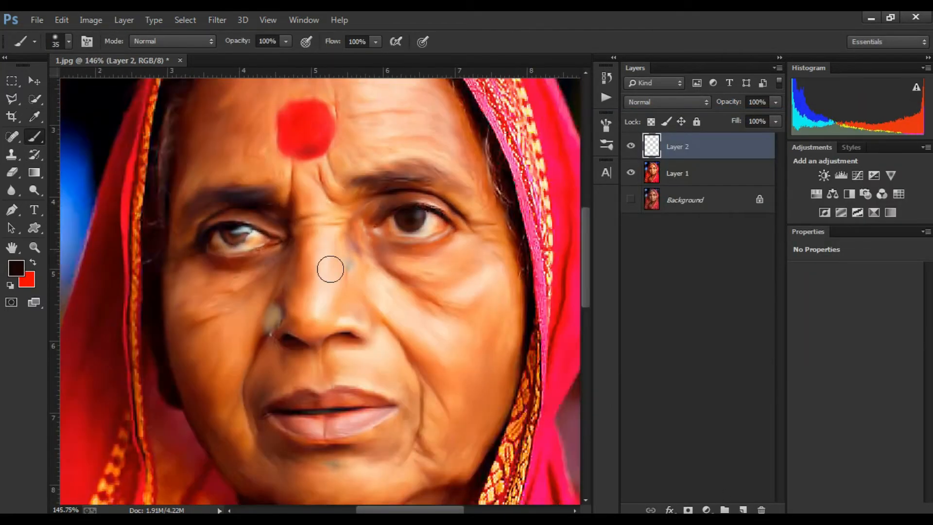
scroll(331, 269, up, 3)
scroll(392, 216, down, 3)
scroll(355, 277, up, 2)
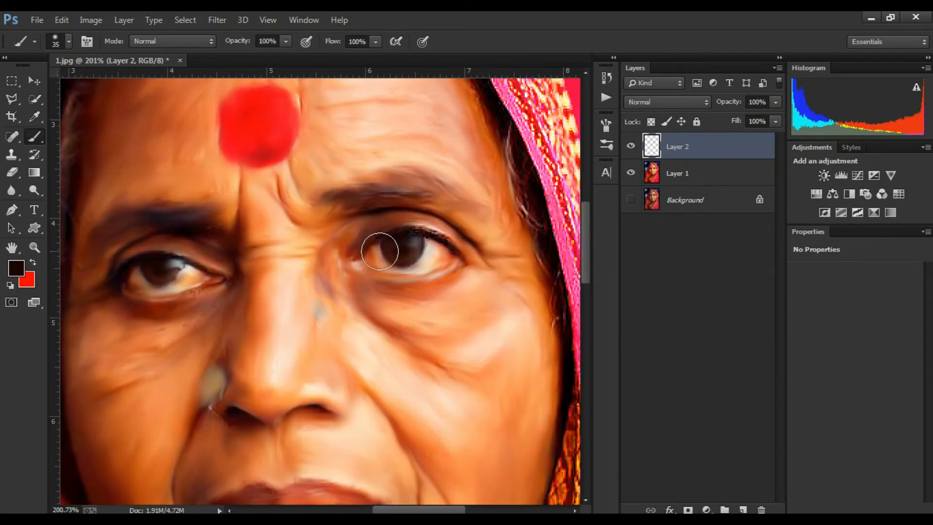
scroll(379, 251, up, 2)
click(17, 268)
click(583, 151)
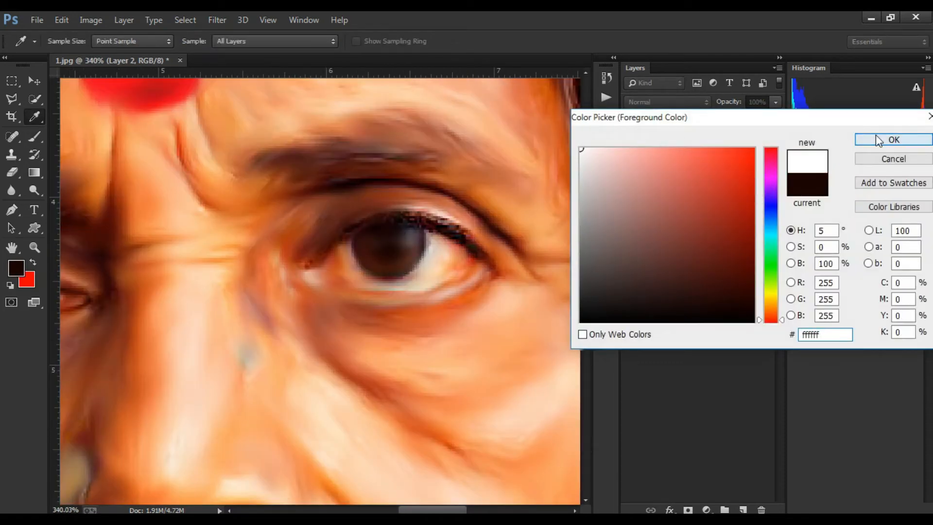
click(892, 139)
Step: Paint small white catchlights into the irises of both eyes on the new layer
scroll(390, 239, up, 2)
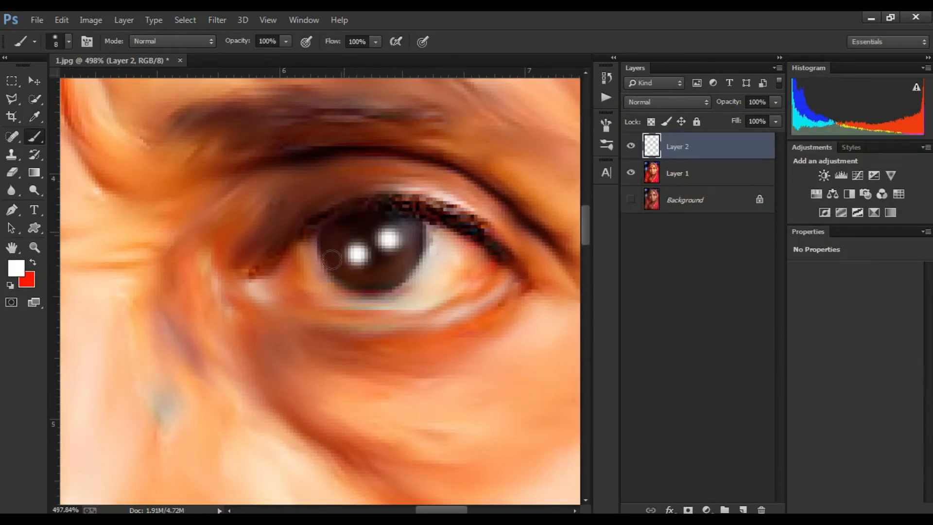
scroll(332, 260, down, 4)
scroll(353, 264, up, 3)
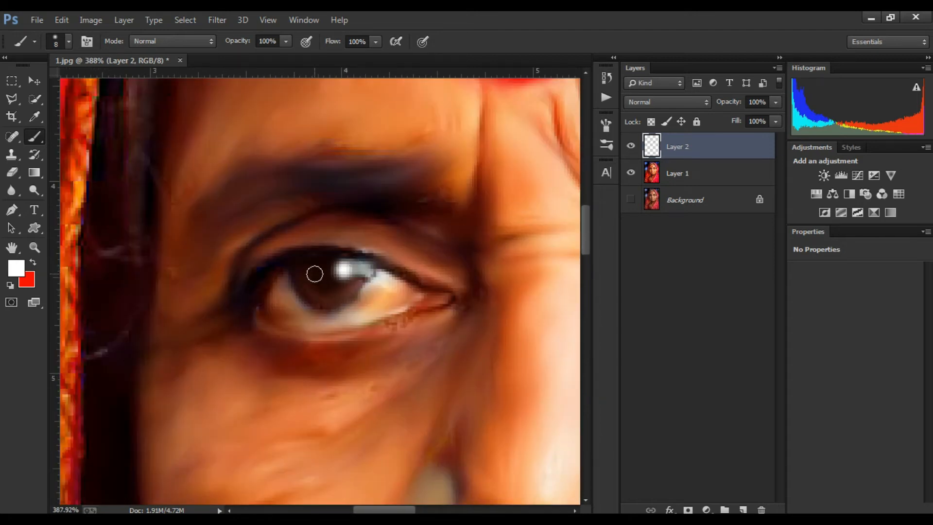
scroll(374, 267, down, 5)
scroll(360, 234, up, 1)
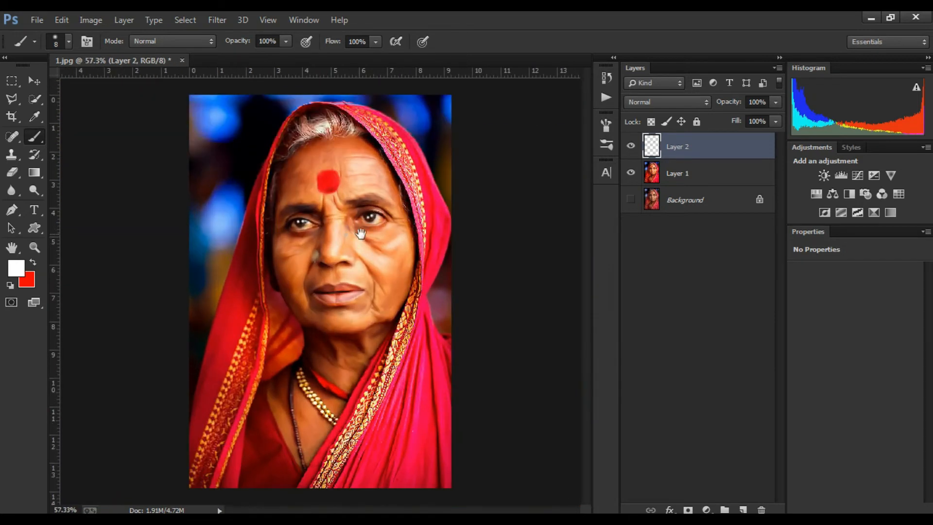
Step: Switch back to the Mixer Brush and make Layer 1 the active layer
right_click(40, 131)
click(77, 176)
scroll(340, 279, up, 3)
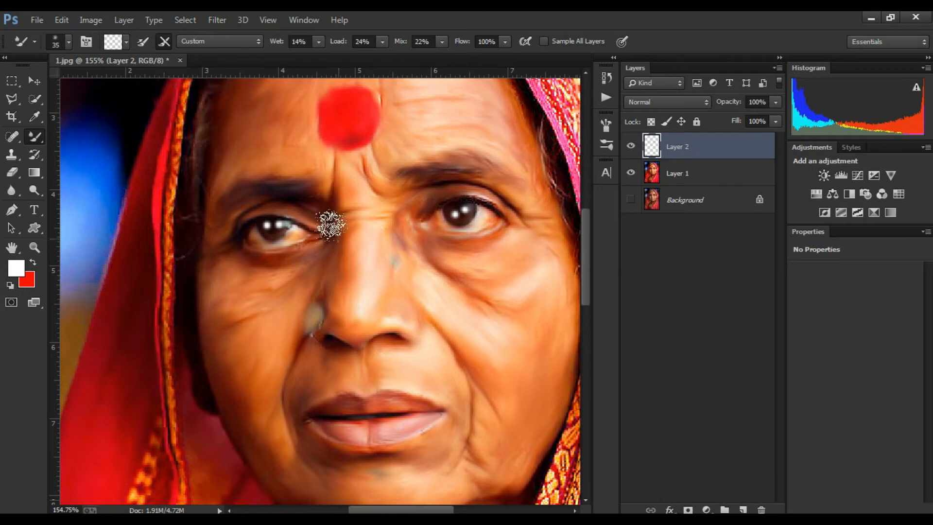
scroll(354, 301, up, 4)
scroll(454, 269, up, 2)
click(694, 169)
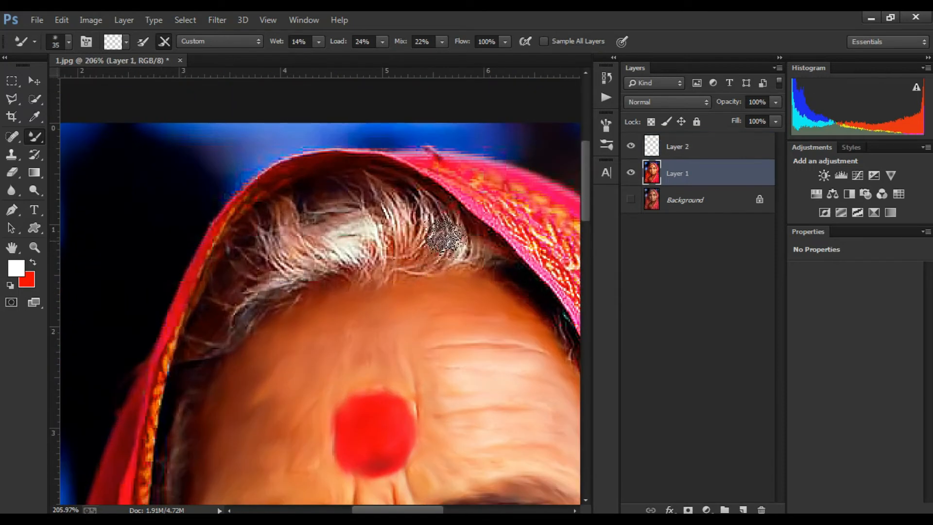
Step: Smooth the hairline and the forehead edge along the headscarf with a 30 px Mixer Brush
scroll(300, 273, down, 2)
scroll(286, 273, left, 1)
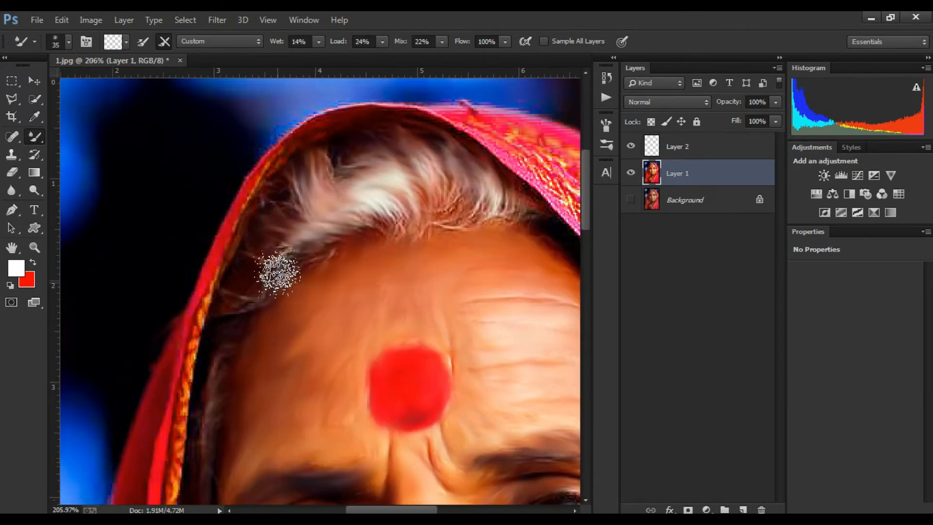
drag(410, 246, 311, 251)
key(bracketleft)
mouse_move(517, 319)
mouse_down()
mouse_move(400, 271)
mouse_move(236, 131)
mouse_up()
drag(308, 304, 271, 211)
drag(356, 430, 432, 92)
drag(167, 486, 406, 175)
drag(199, 419, 347, 200)
drag(257, 90, 318, 267)
scroll(319, 266, down, 6)
drag(362, 92, 316, 252)
scroll(317, 252, up, 3)
drag(314, 134, 264, 273)
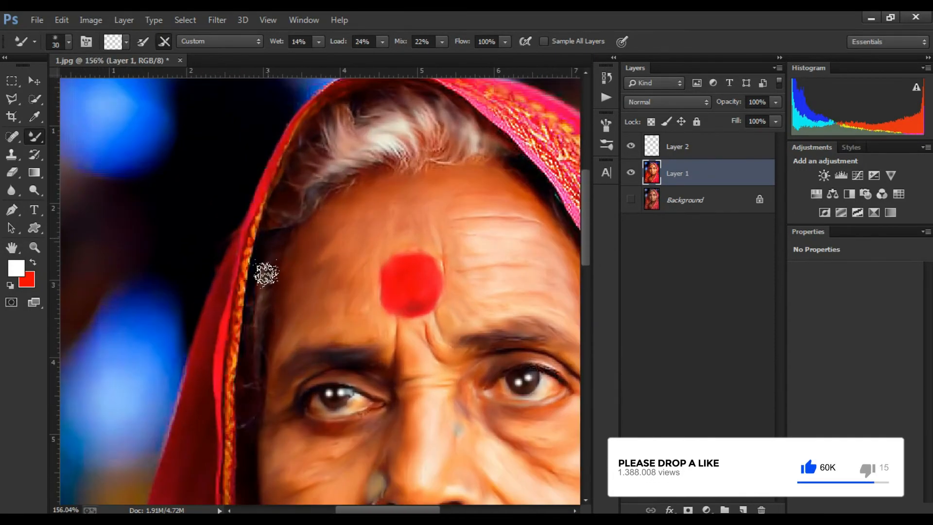
Step: Blend the temple beside the headscarf and the forehead wrinkles with the Mixer Brush
drag(249, 385, 292, 210)
drag(525, 233, 292, 284)
scroll(467, 358, down, 5)
drag(466, 357, 380, 194)
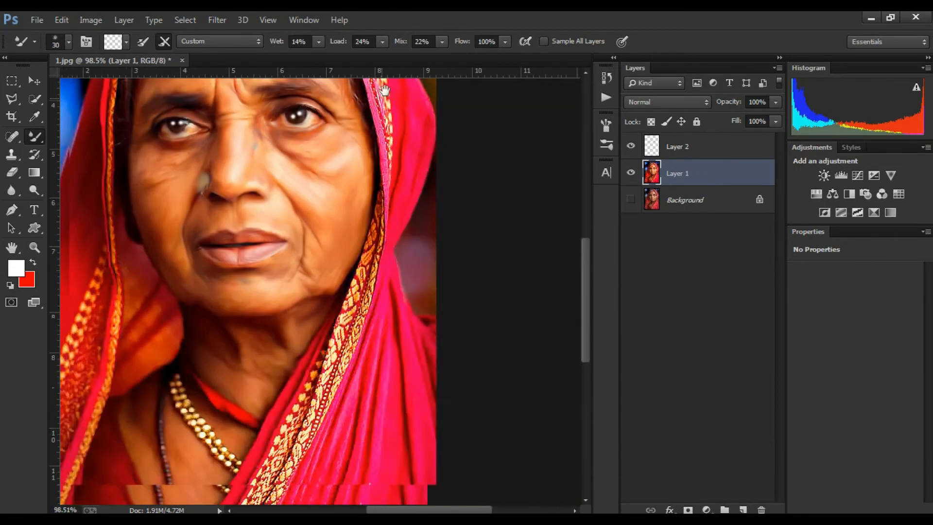
scroll(408, 335, up, 5)
mouse_move(407, 335)
mouse_down()
mouse_move(484, 148)
mouse_move(347, 316)
mouse_up()
scroll(388, 159, up, 2)
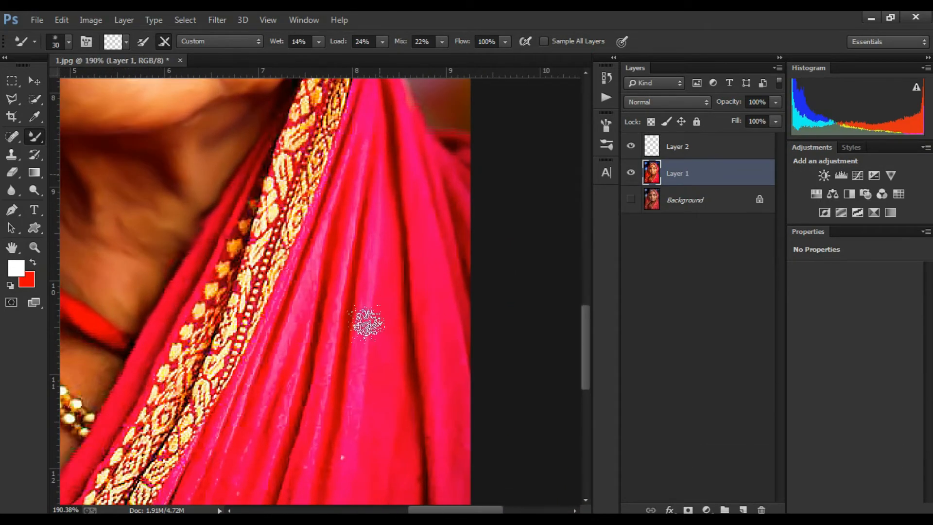
Step: Smooth the folds of the pink saree below the neck with Mixer Brush strokes
scroll(367, 323, down, 5)
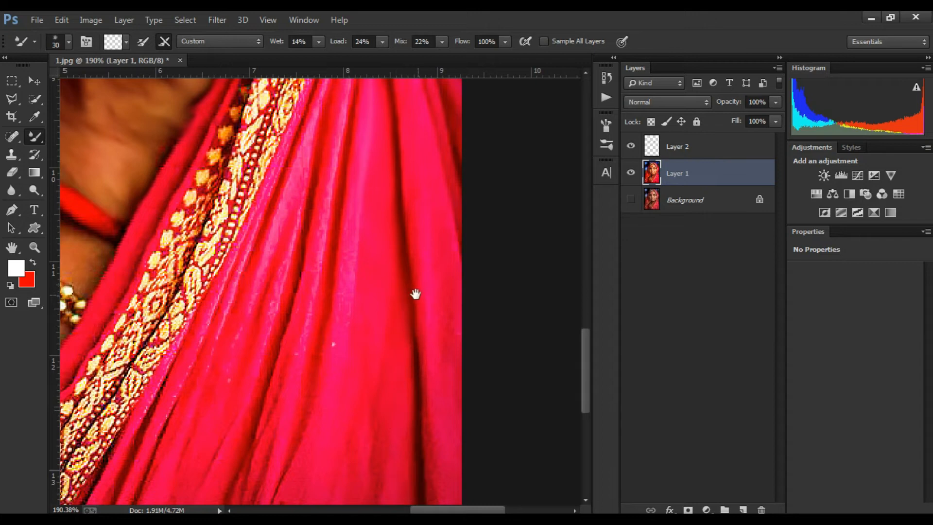
scroll(416, 294, down, 6)
scroll(486, 228, up, 6)
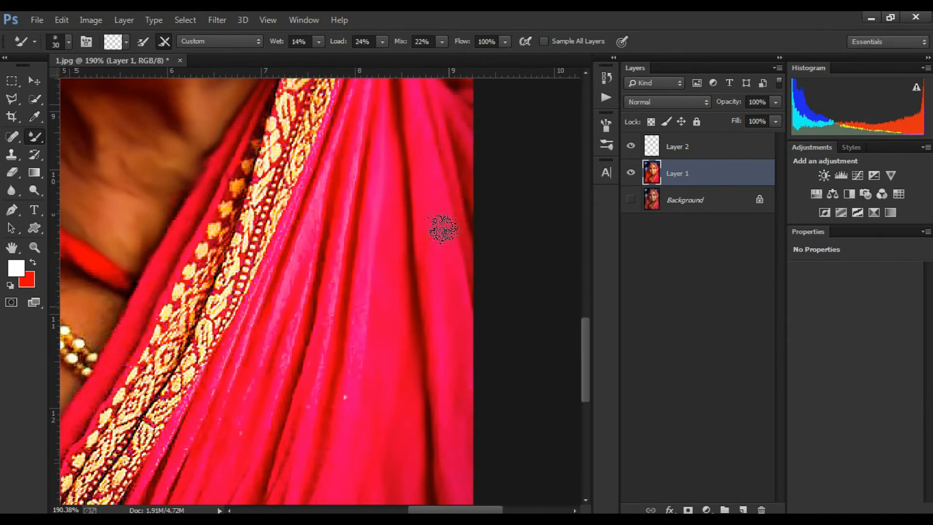
scroll(434, 367, down, 6)
drag(446, 411, 549, 393)
drag(458, 388, 432, 421)
drag(429, 273, 409, 387)
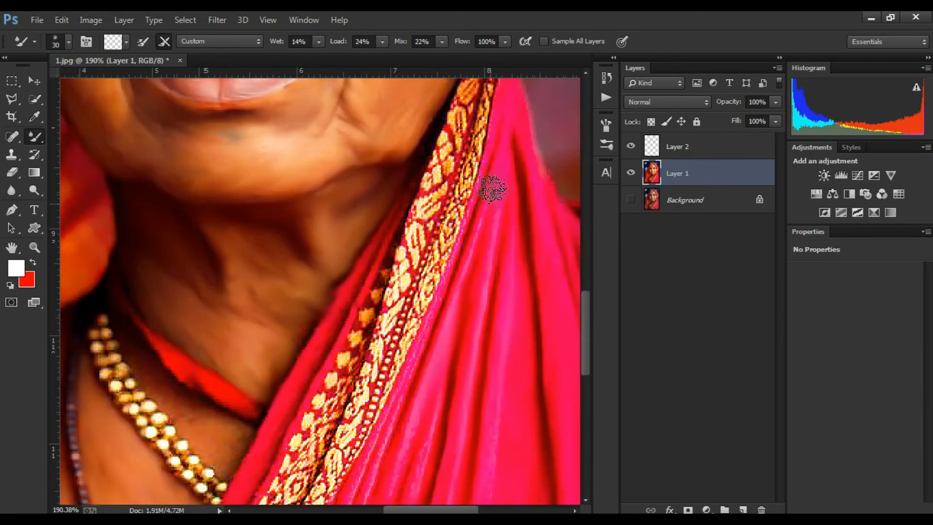
Step: Blend the saree folds alongside the embroidered border down to its lower edge with Mixer Brush strokes
drag(475, 151, 461, 232)
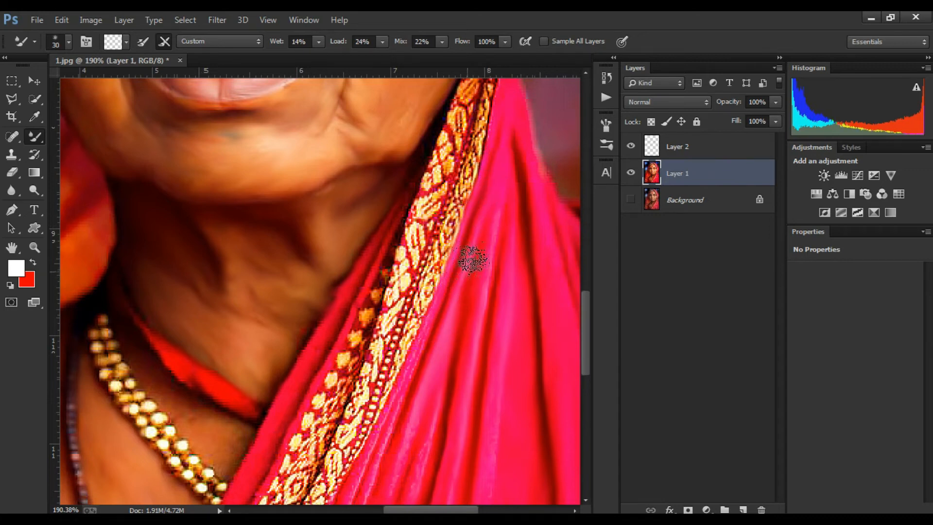
drag(476, 386, 476, 236)
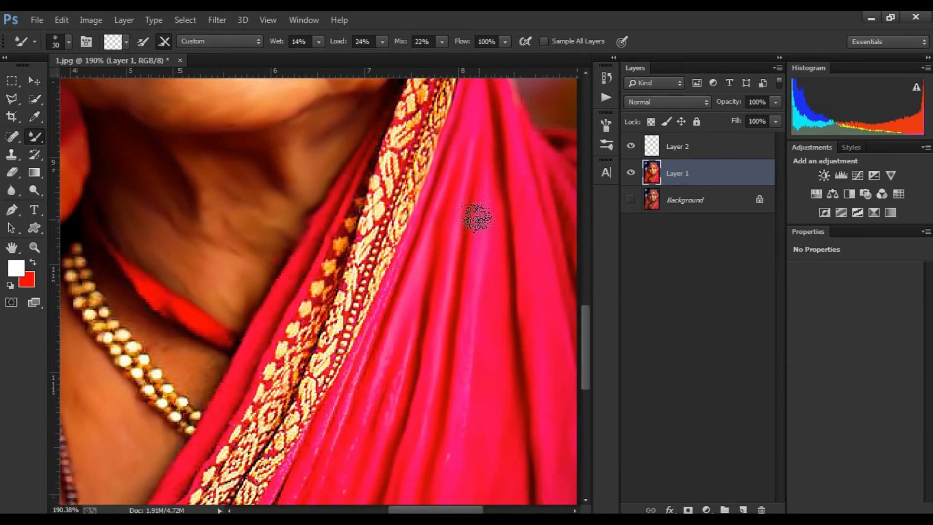
drag(422, 376, 505, 212)
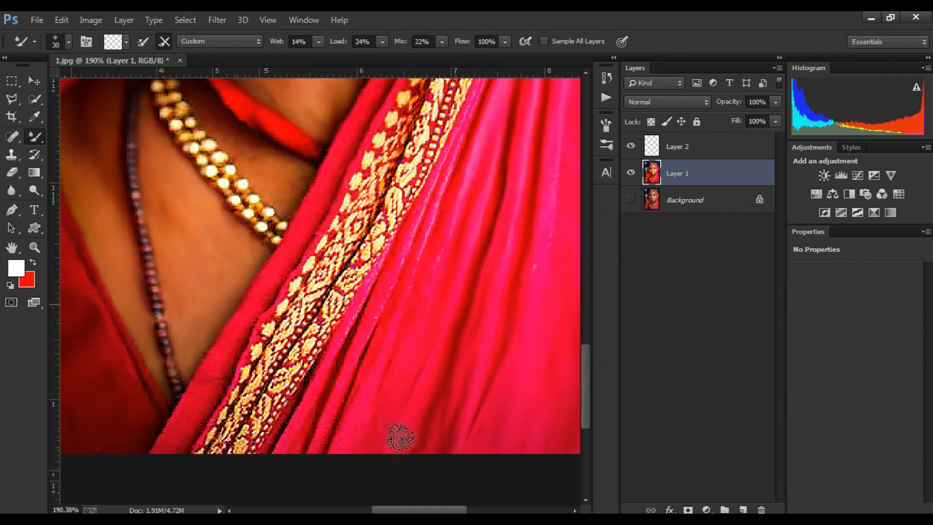
mouse_move(486, 85)
mouse_down()
mouse_move(505, 97)
mouse_move(421, 326)
mouse_up()
mouse_move(430, 260)
mouse_down()
mouse_move(465, 246)
mouse_move(376, 427)
mouse_up()
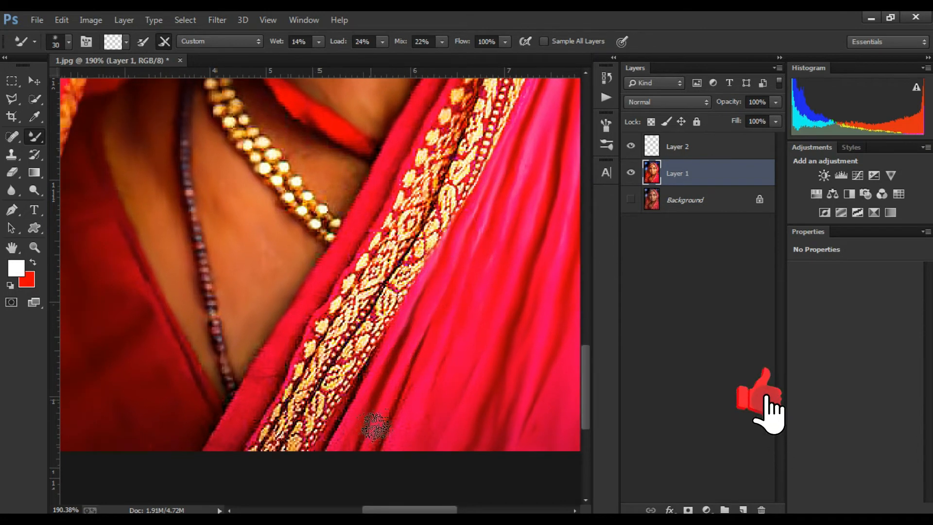
drag(378, 346, 321, 435)
Step: Smooth the outer edge of the headscarf above the forehead against the background with the Mixer Brush
scroll(350, 368, down, 3)
mouse_move(467, 231)
mouse_down()
mouse_move(471, 250)
mouse_move(313, 455)
mouse_up()
scroll(342, 364, up, 2)
drag(350, 309, 410, 454)
drag(350, 145, 408, 286)
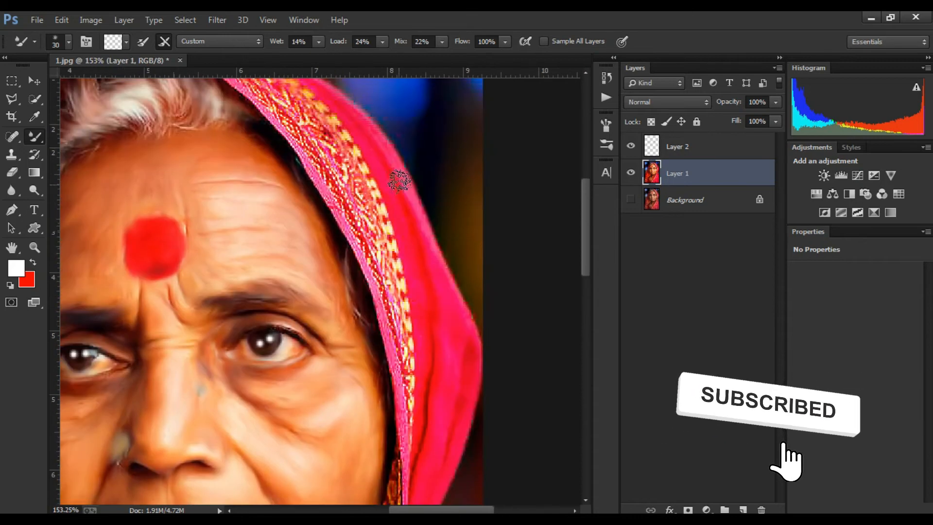
drag(427, 388, 406, 341)
mouse_move(393, 410)
mouse_down()
mouse_move(391, 369)
mouse_move(419, 325)
mouse_up()
drag(322, 144, 324, 353)
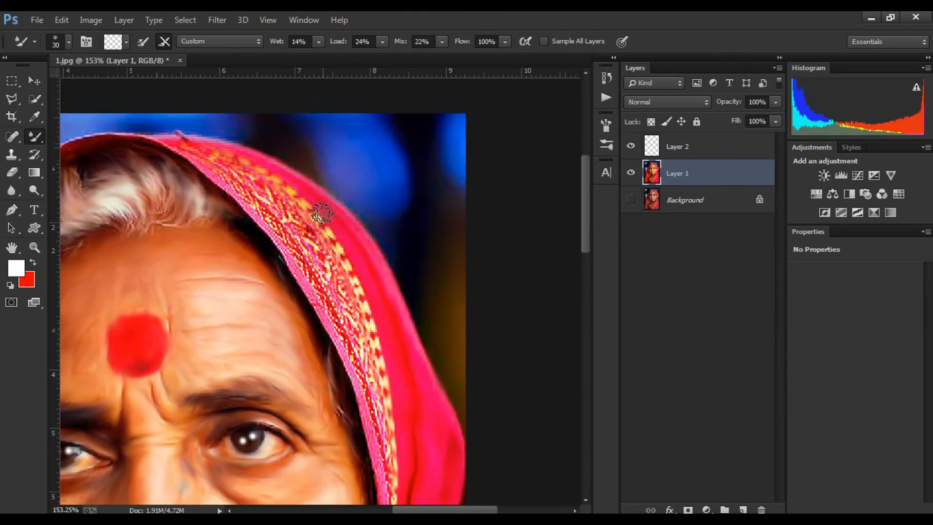
drag(341, 225, 312, 138)
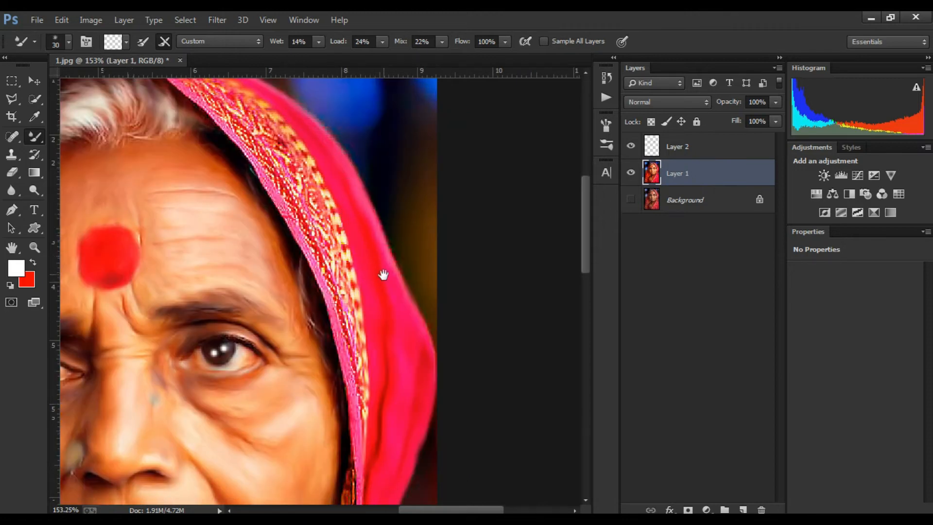
mouse_move(384, 275)
mouse_down()
mouse_move(375, 210)
mouse_move(326, 229)
mouse_up()
drag(358, 285, 530, 100)
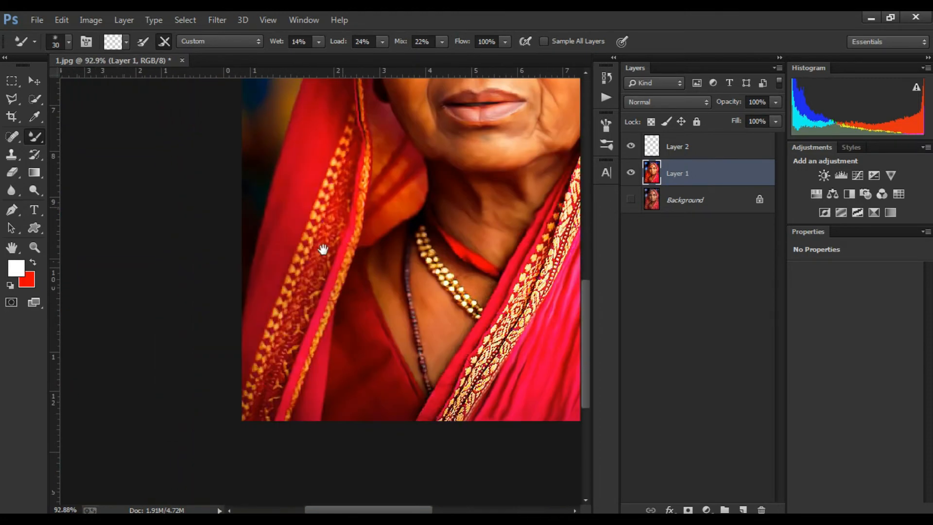
Step: Blend the saree border where it meets the neck beside the necklace
drag(322, 250, 310, 175)
drag(488, 200, 562, 119)
scroll(456, 292, down, 5)
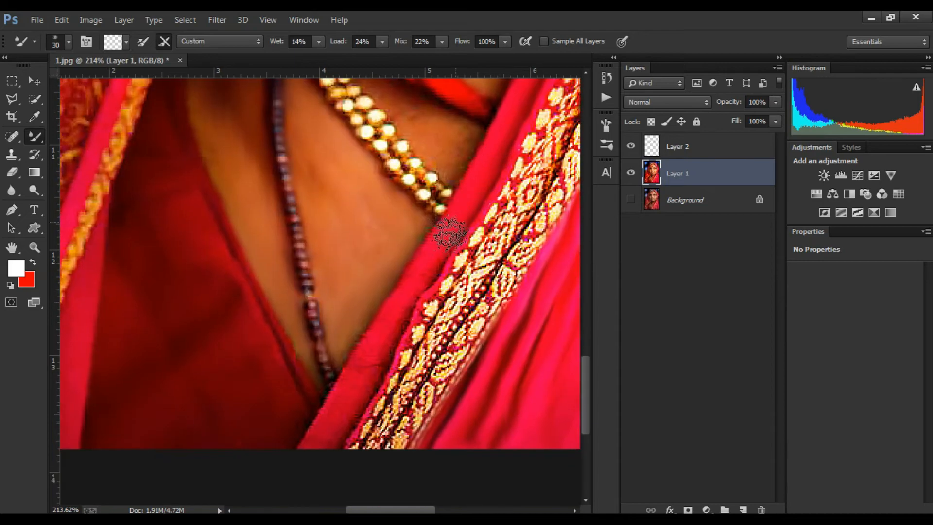
drag(479, 104, 354, 275)
mouse_move(359, 199)
mouse_down()
mouse_move(342, 285)
mouse_move(277, 306)
mouse_move(263, 280)
mouse_move(344, 195)
mouse_up()
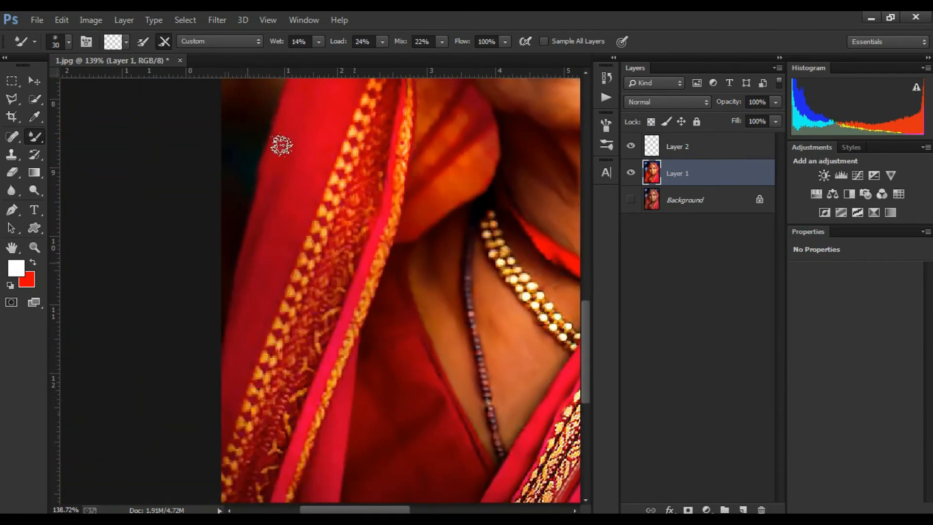
Step: Smooth the headscarf drape beside the left cheek with Mixer Brush strokes
drag(333, 138, 254, 392)
scroll(245, 260, up, 1)
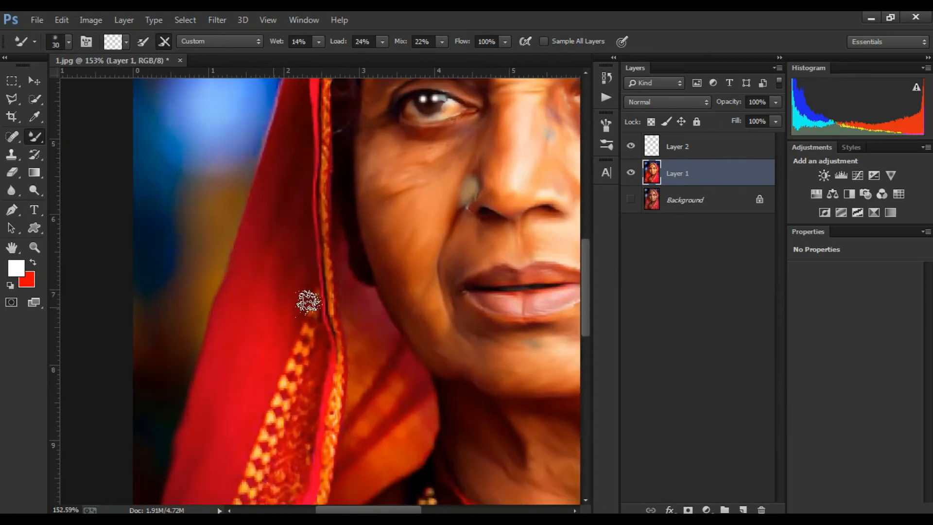
drag(308, 302, 287, 444)
drag(296, 220, 314, 175)
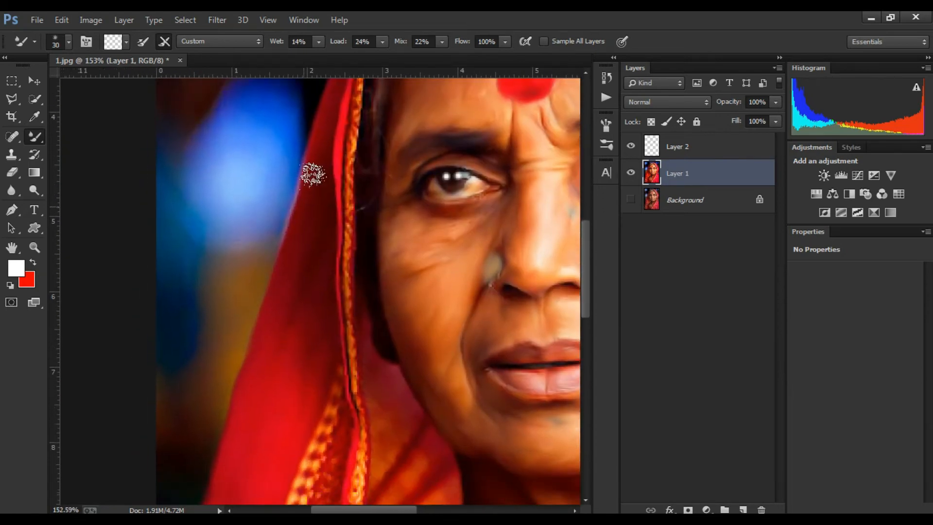
Step: Create a new blank layer above Layer 1 and switch to the Brush tool
scroll(331, 223, down, 15)
scroll(404, 196, up, 7)
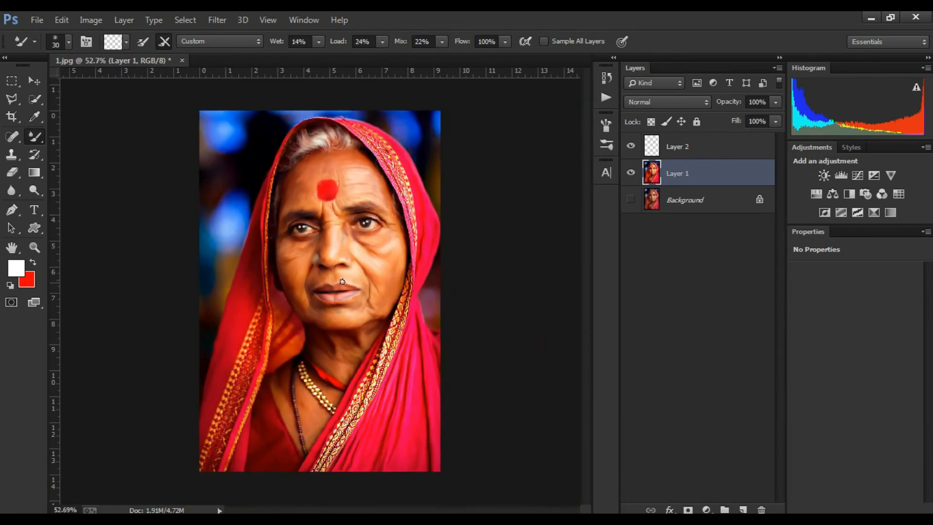
key(v)
scroll(389, 228, up, 3)
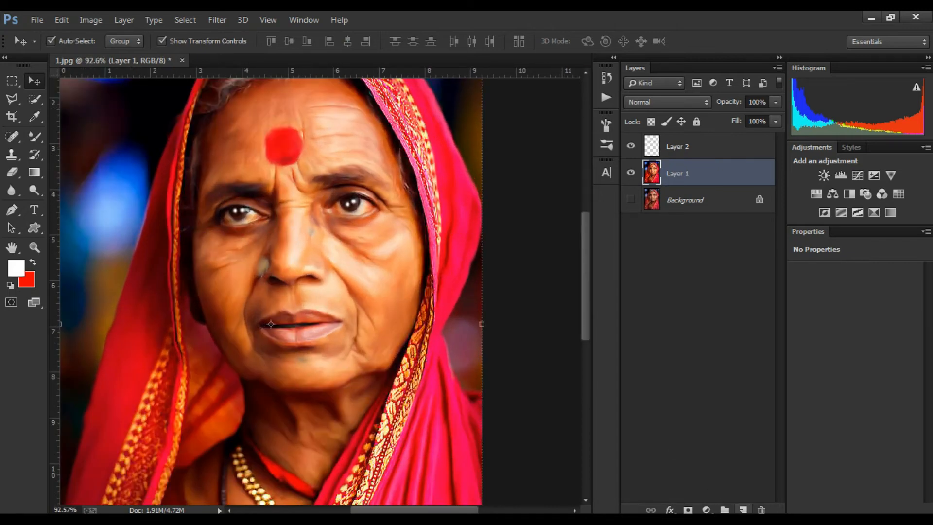
key(ctrl+shift+alt+n)
key(b)
scroll(300, 227, up, 10)
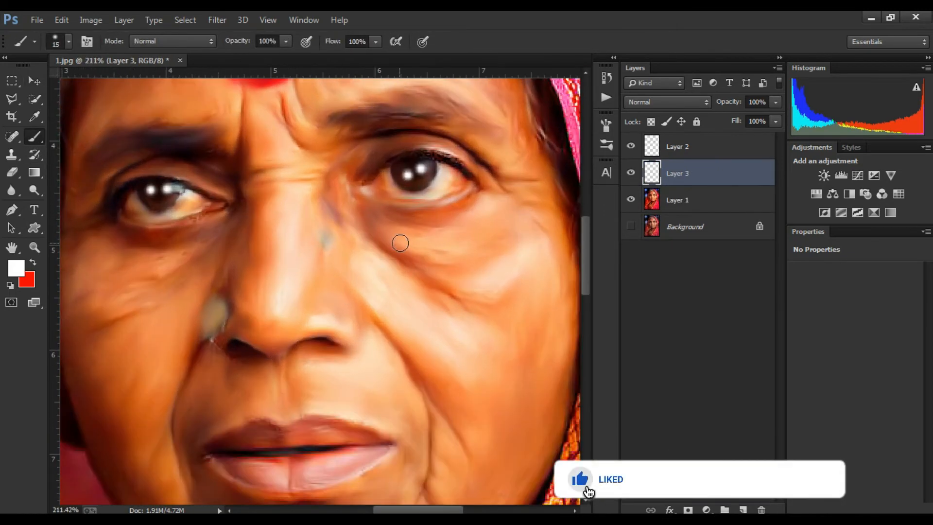
scroll(400, 243, down, 4)
mouse_move(365, 243)
mouse_down()
mouse_move(301, 246)
mouse_move(327, 247)
mouse_up()
Step: Set the foreground color to red and enlarge the brush to 35 px
click(16, 268)
click(237, 107)
click(894, 141)
key(bracketright)
key(bracketright)
key(bracketright)
key(bracketright)
Step: Paint red patches across both cheeks and the forehead on Layer 3
drag(382, 226, 398, 227)
drag(356, 264, 379, 289)
drag(345, 298, 359, 321)
mouse_move(420, 272)
mouse_down()
mouse_move(433, 316)
mouse_move(393, 359)
mouse_up()
click(329, 273)
drag(166, 305, 284, 277)
drag(253, 246, 252, 278)
drag(220, 319, 245, 280)
click(220, 245)
drag(270, 241, 288, 239)
drag(352, 195, 349, 287)
drag(430, 152, 436, 186)
drag(394, 127, 392, 109)
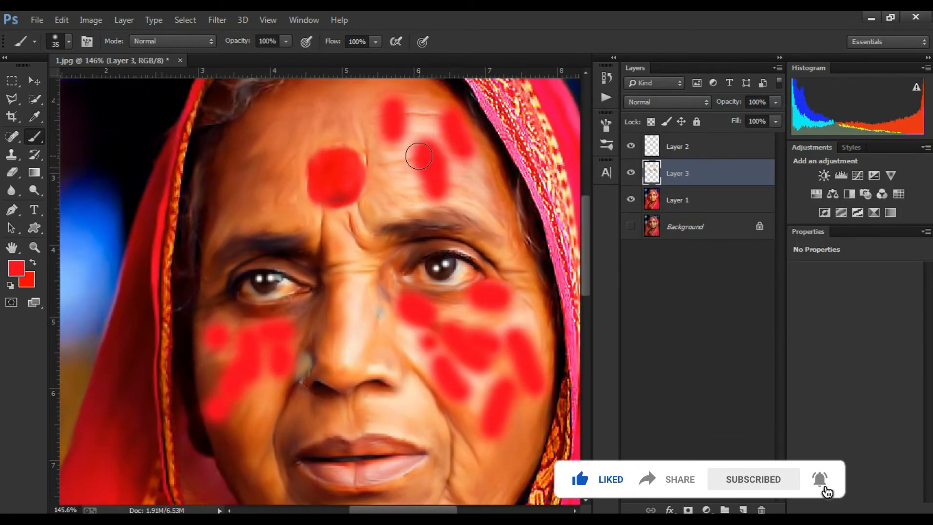
drag(419, 156, 397, 193)
drag(289, 201, 264, 200)
drag(290, 127, 286, 159)
drag(269, 148, 252, 166)
Step: Set Layer 3's blend mode to Screen with 34% opacity
scroll(318, 229, down, 6)
key(v)
scroll(348, 209, up, 4)
drag(375, 187, 320, 246)
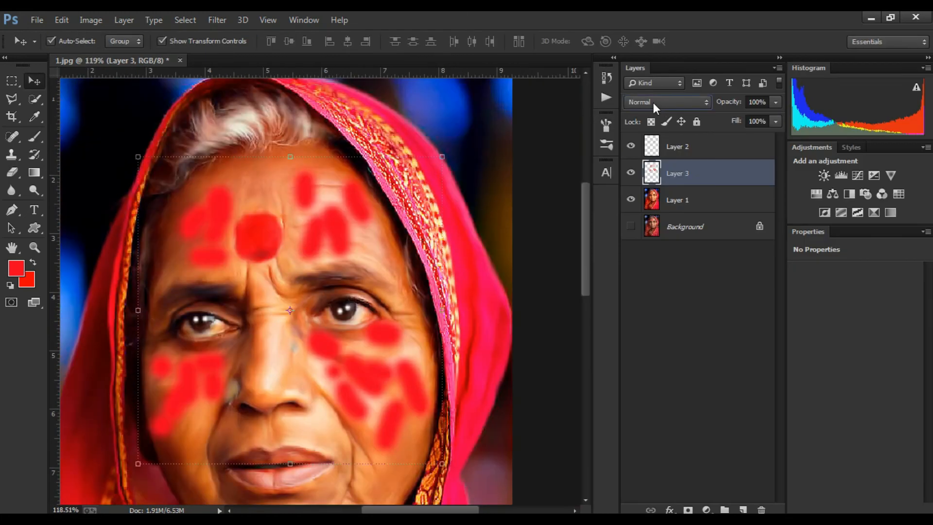
key(Down)
key(Down)
key(Down)
key(Down)
key(Down)
key(Down)
key(Down)
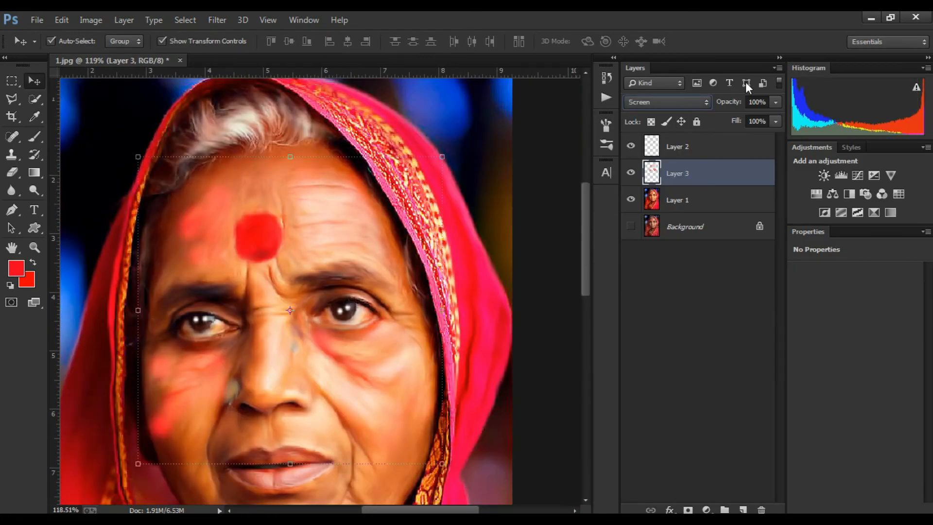
click(543, 124)
Step: Add a new layer on top and dab red over the bindi with an 80 px brush
scroll(321, 233, down, 5)
drag(335, 291, 313, 227)
scroll(367, 228, up, 4)
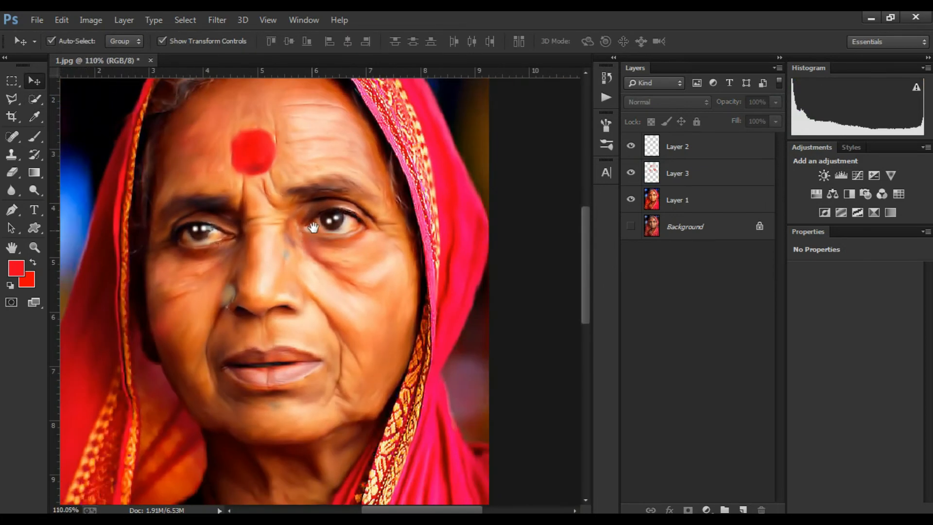
scroll(313, 228, up, 3)
click(743, 509)
key(b)
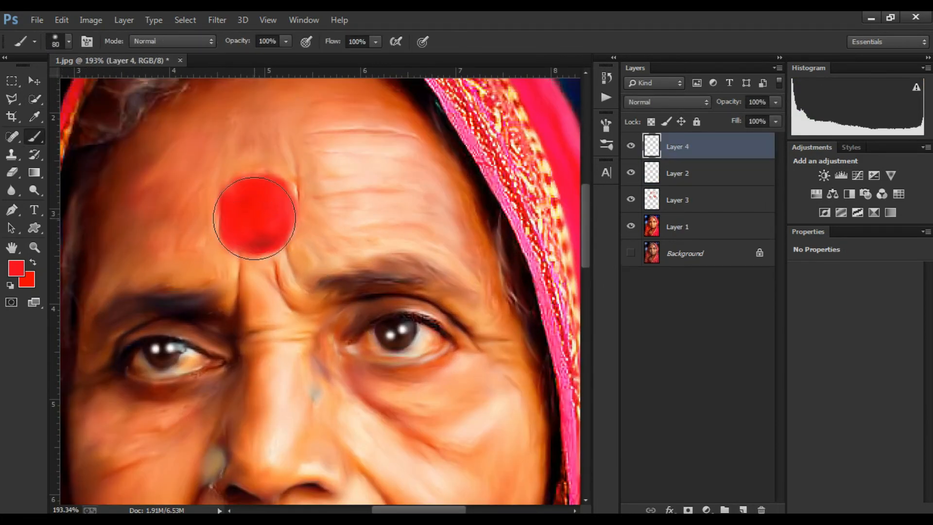
click(16, 268)
click(894, 140)
key(b)
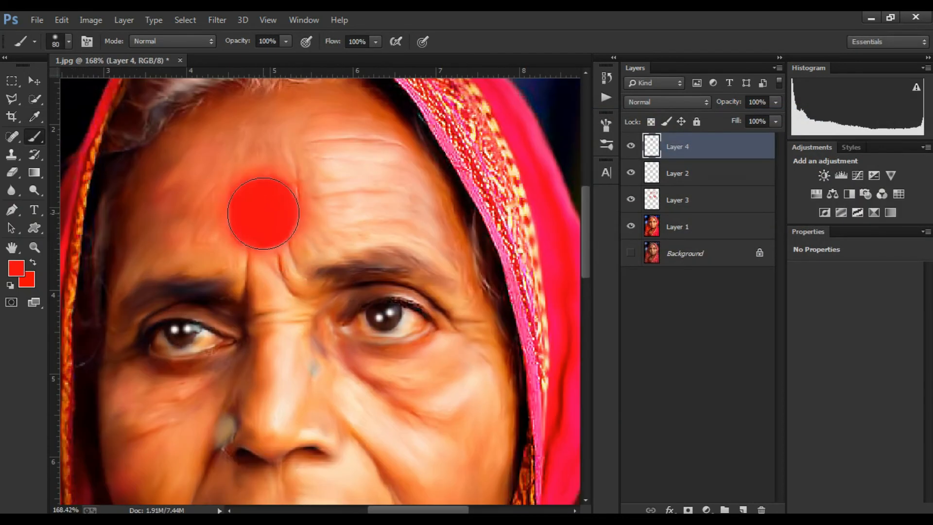
click(263, 213)
Step: Check the brush size and hardness in the brush preset picker
scroll(278, 283, down, 8)
scroll(336, 222, up, 8)
drag(342, 163, 336, 233)
scroll(334, 214, up, 3)
right_click(337, 213)
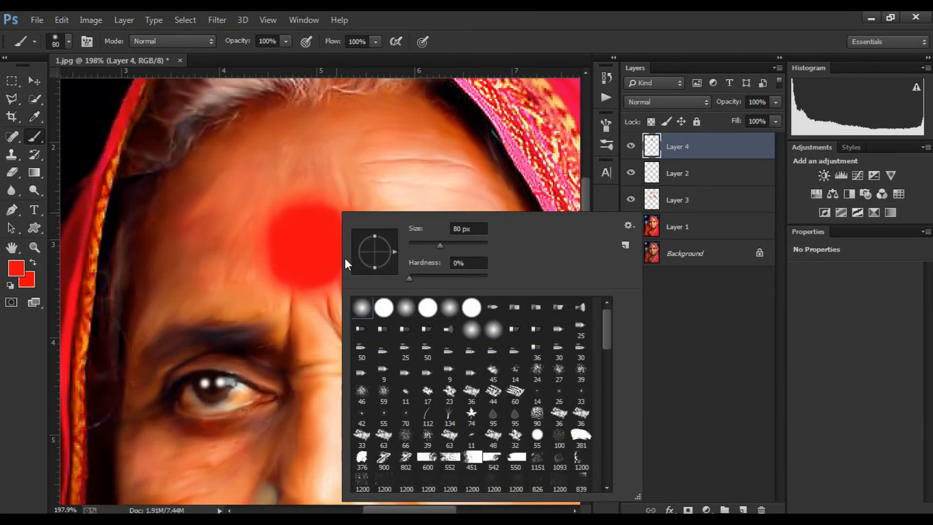
key(Escape)
scroll(322, 253, down, 6)
scroll(365, 264, up, 5)
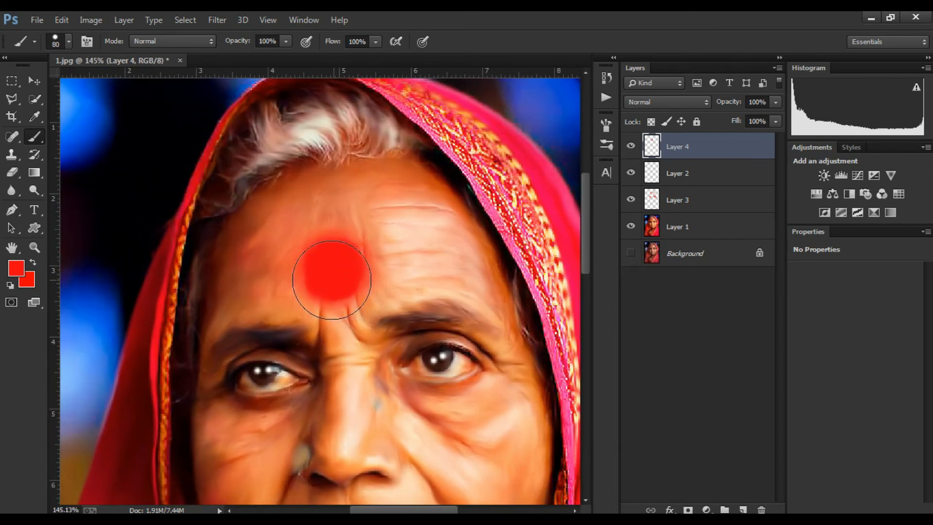
scroll(335, 268, down, 11)
scroll(387, 264, up, 5)
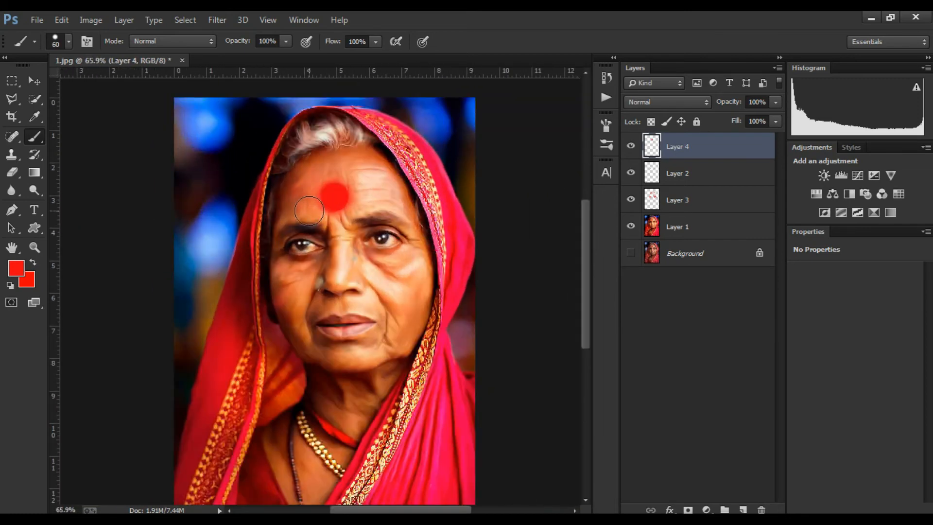
right_click(379, 181)
key(Escape)
scroll(406, 197, up, 4)
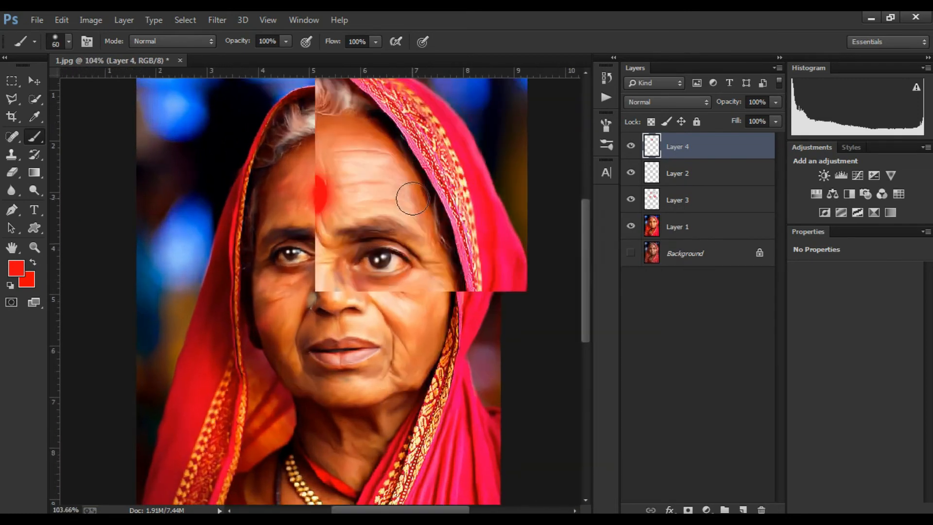
Step: Set the foreground color to pink #f11dbd and reduce the brush to 45 px
click(16, 268)
click(771, 172)
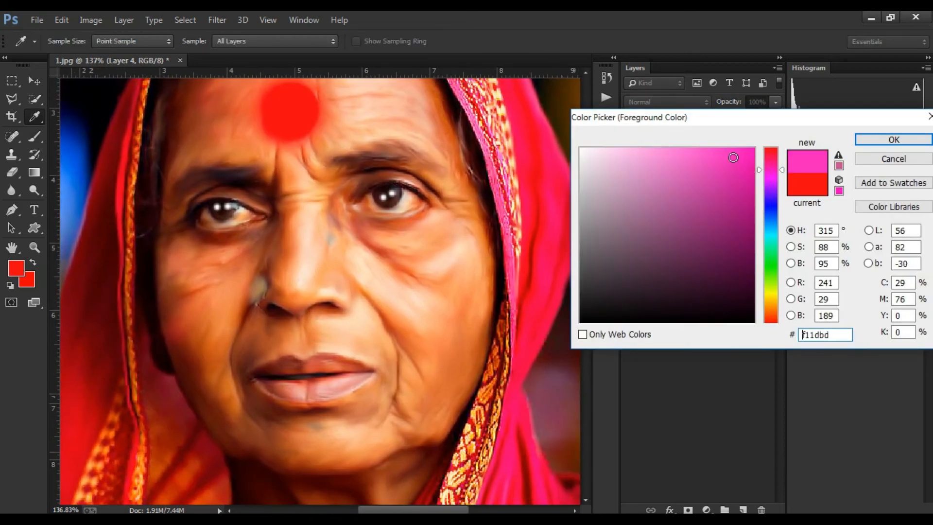
click(894, 137)
key(bracketleft)
key(bracketleft)
Step: Paint pink patches on the cheeks, forehead and chin on Layer 4
drag(333, 293, 373, 288)
drag(336, 348, 322, 319)
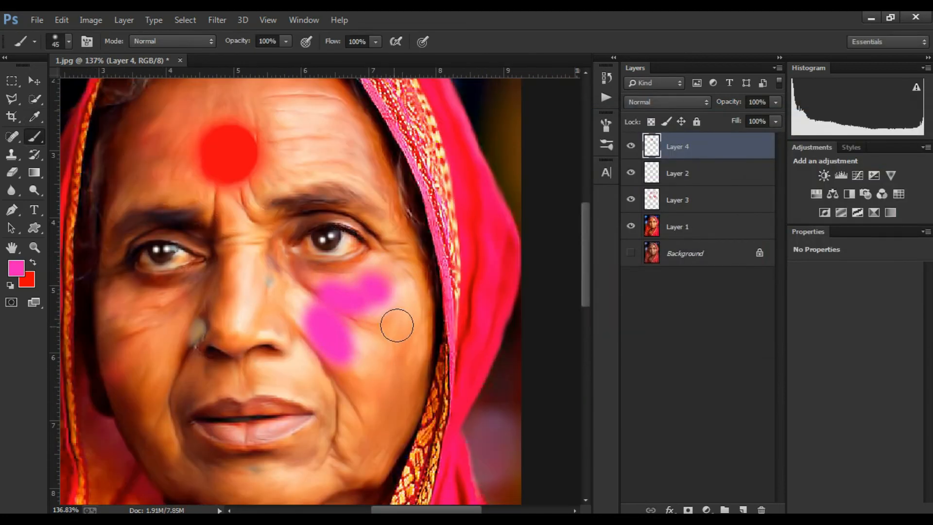
drag(396, 326, 406, 341)
drag(371, 360, 378, 376)
mouse_move(343, 153)
mouse_down()
mouse_move(396, 192)
mouse_move(383, 194)
mouse_up()
mouse_move(343, 119)
mouse_down()
mouse_move(384, 157)
mouse_move(343, 206)
mouse_up()
drag(207, 210, 324, 193)
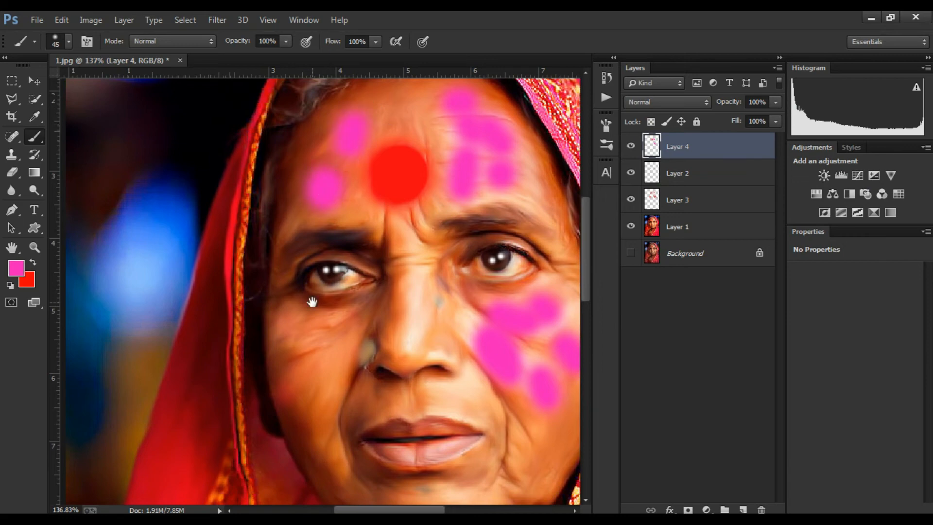
drag(312, 302, 370, 226)
drag(343, 255, 358, 274)
drag(412, 298, 362, 288)
click(460, 424)
click(416, 425)
Step: Set Layer 4's blend mode to Soft Light
key(v)
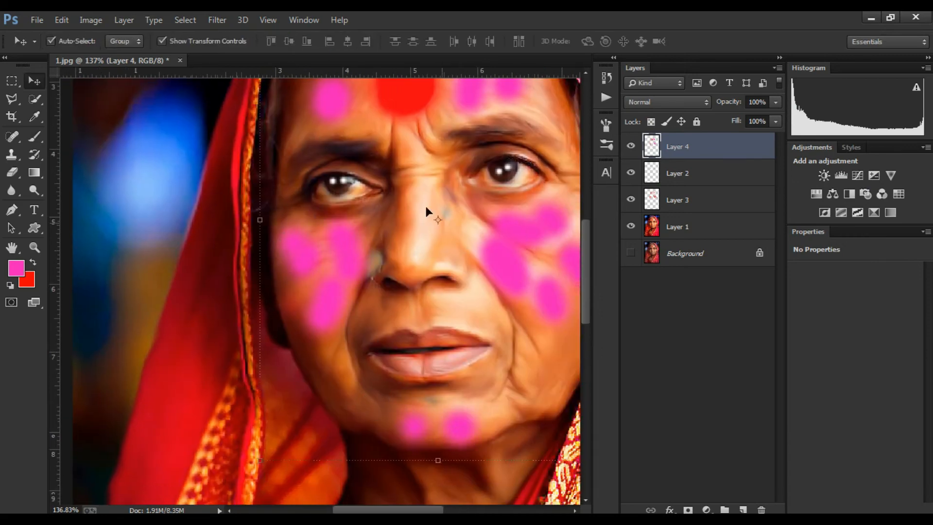
scroll(426, 207, down, 3)
drag(426, 207, 326, 246)
double_click(662, 103)
key(Down)
key(Down)
key(Down)
key(Down)
key(Down)
key(Down)
key(Down)
key(Down)
key(Down)
key(Down)
key(Down)
key(Down)
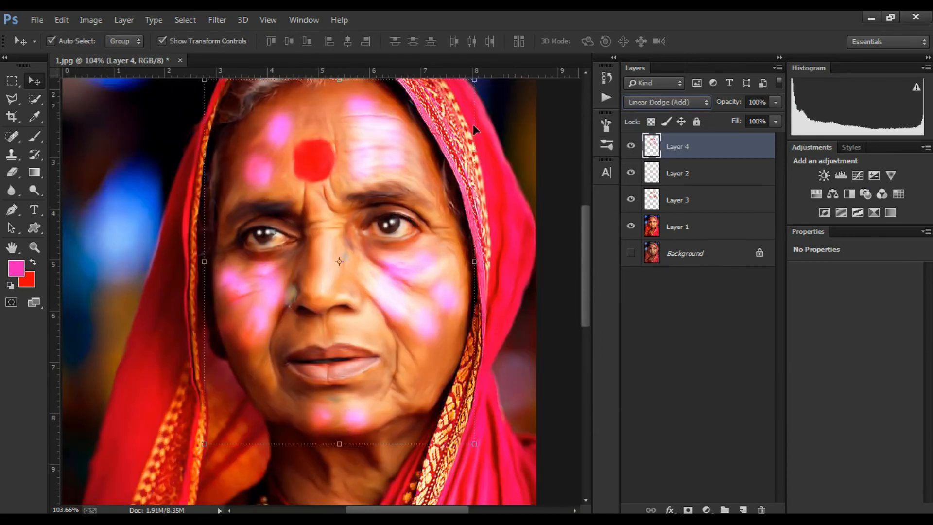
key(Down)
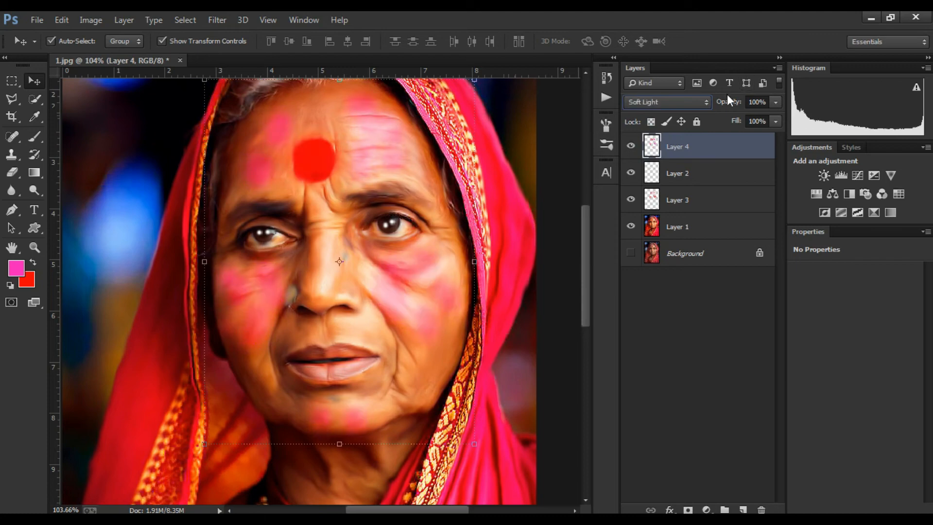
click(559, 163)
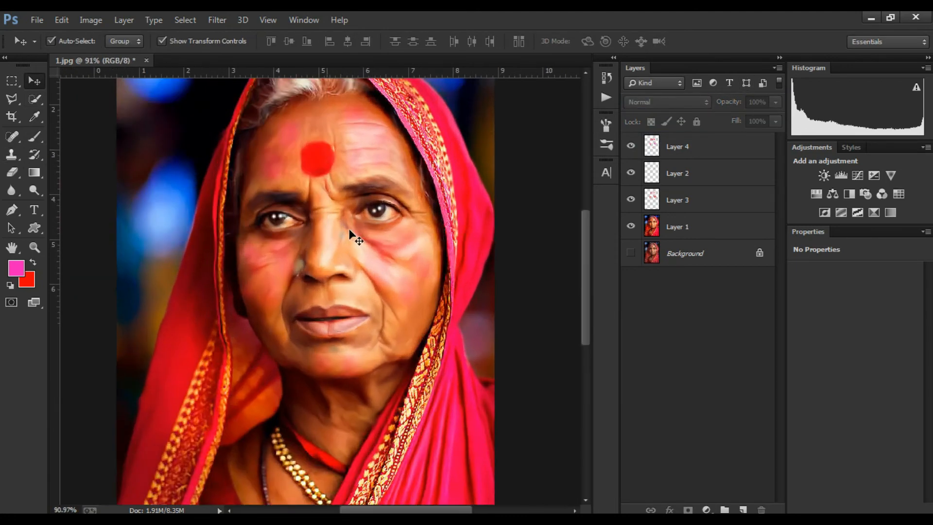
Step: Save the image as a JPEG named 1 in the Digital Painting folder
scroll(350, 233, down, 4)
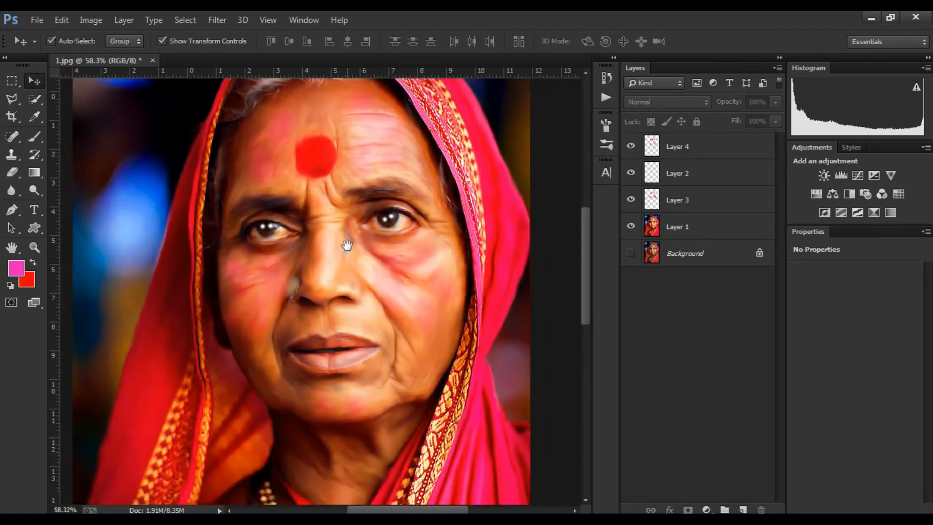
key(ctrl+shift+s)
click(222, 373)
click(209, 240)
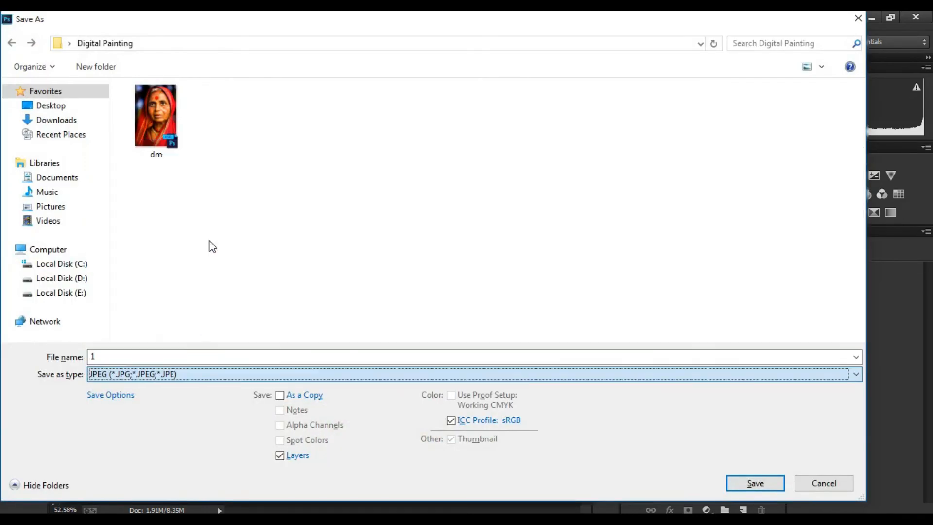
key(Return)
click(506, 274)
click(549, 137)
Step: Close the document without saving changes
key(ctrl+w)
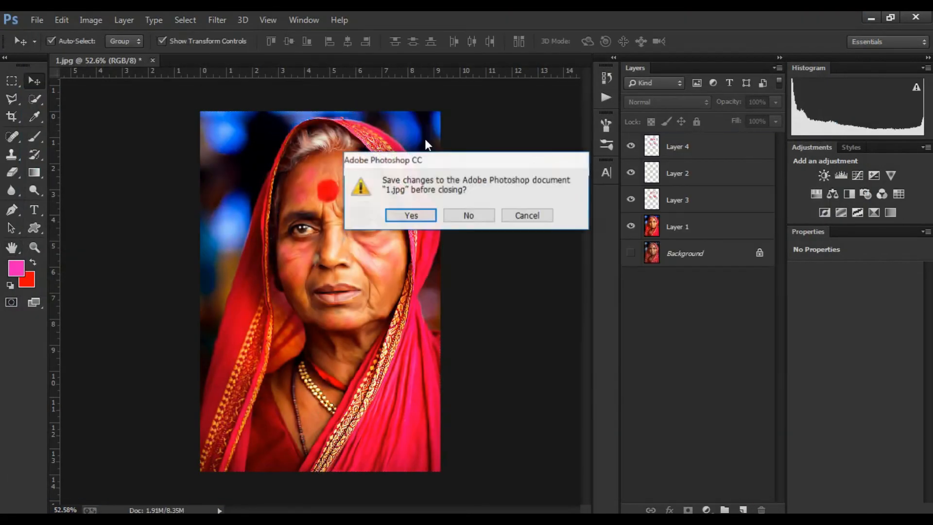
click(468, 214)
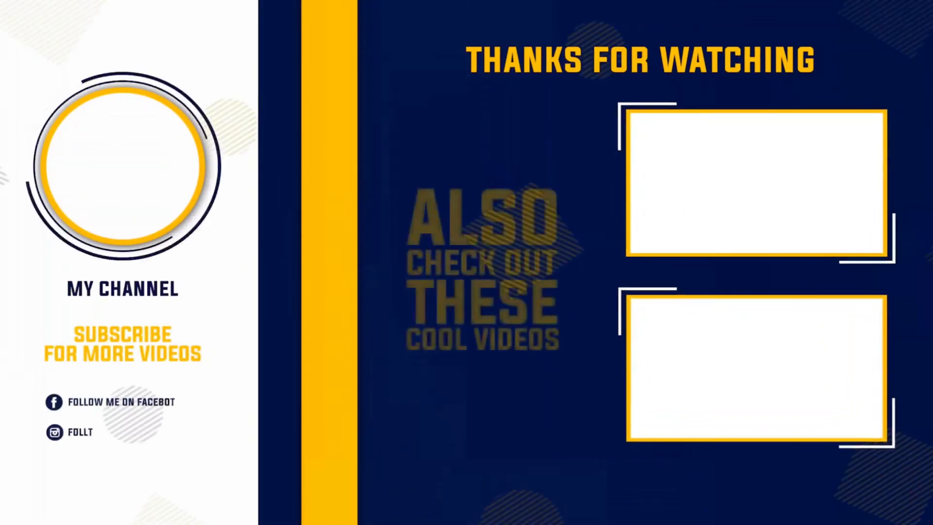